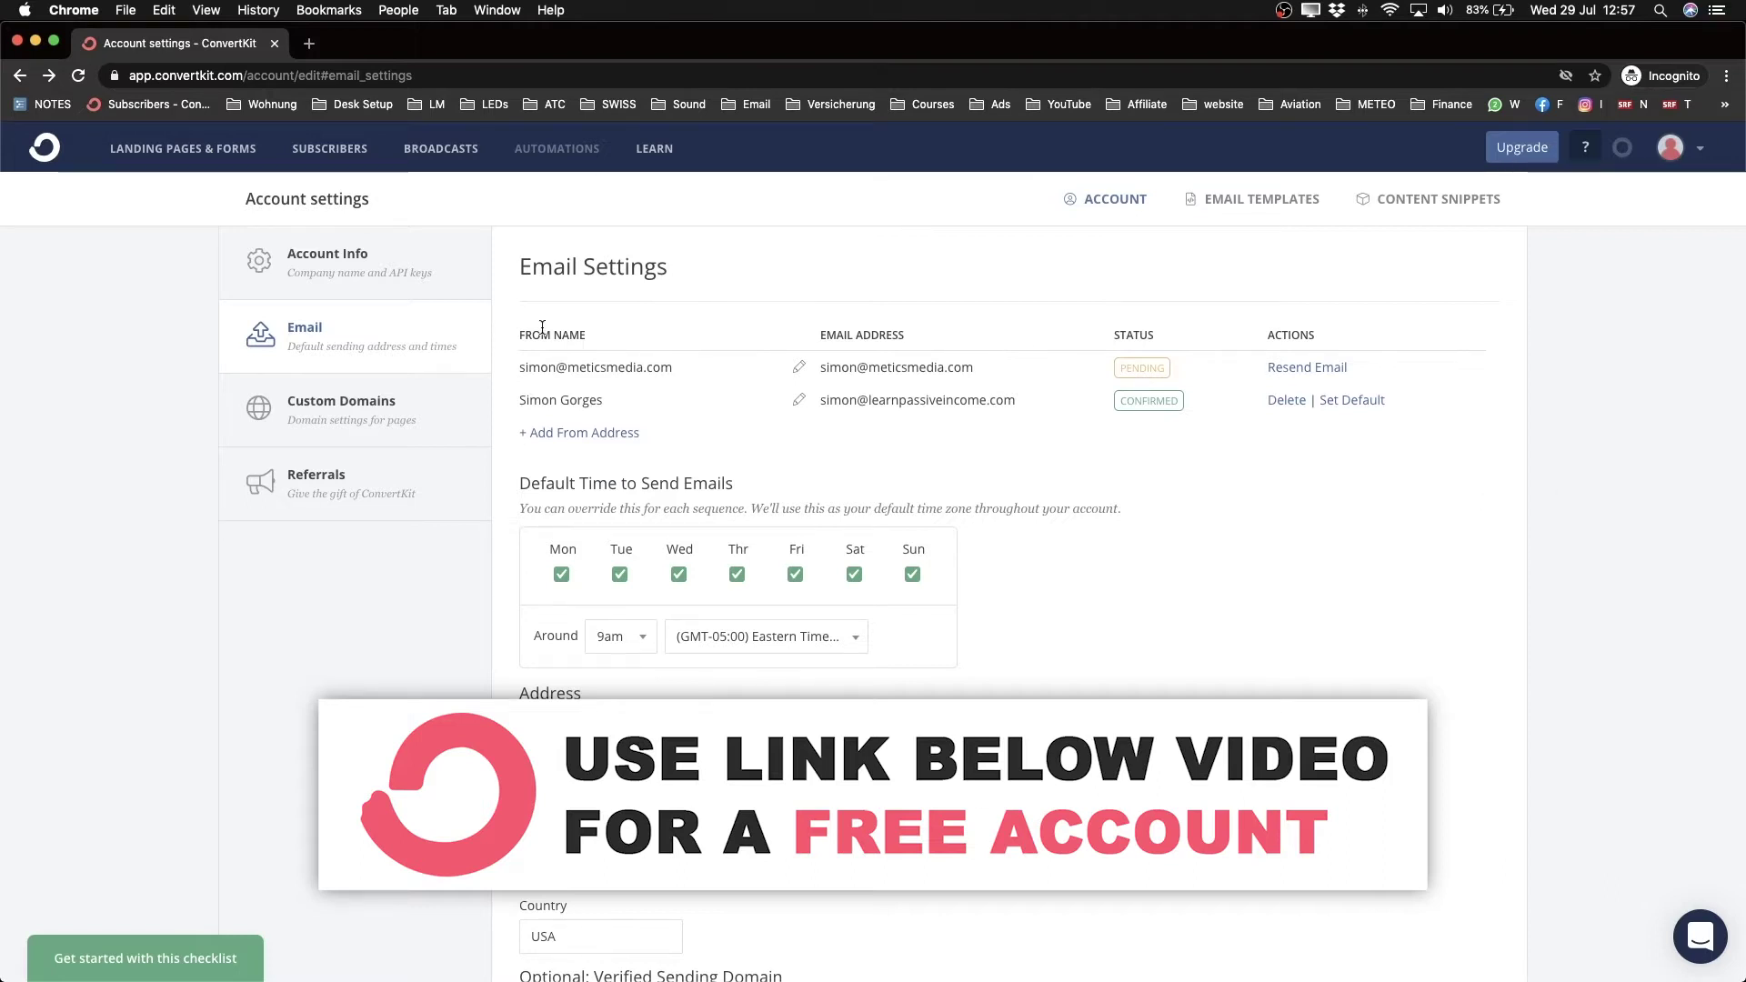
# - Go to the Subscribers page in the top navigation
pyautogui.click(330, 155)
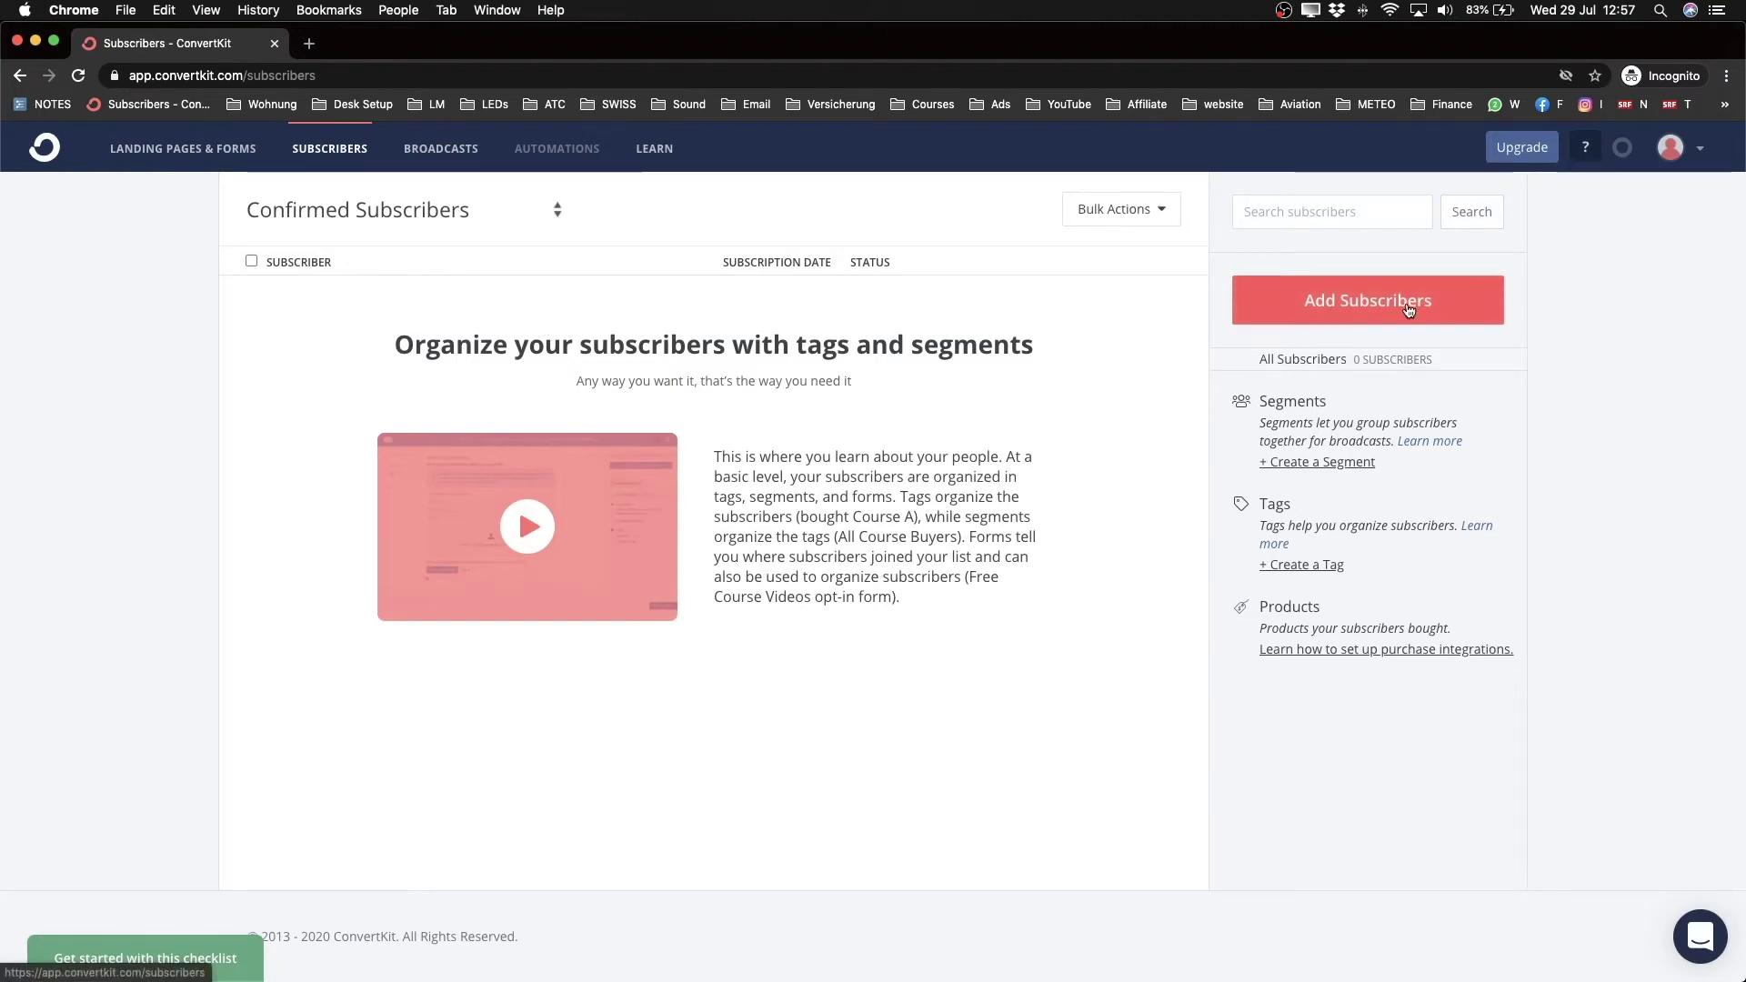
# - From the Add Subscribers dialog, replace the suggested tag name and create the tag 'import july 2020'
pyautogui.click(1350, 310)
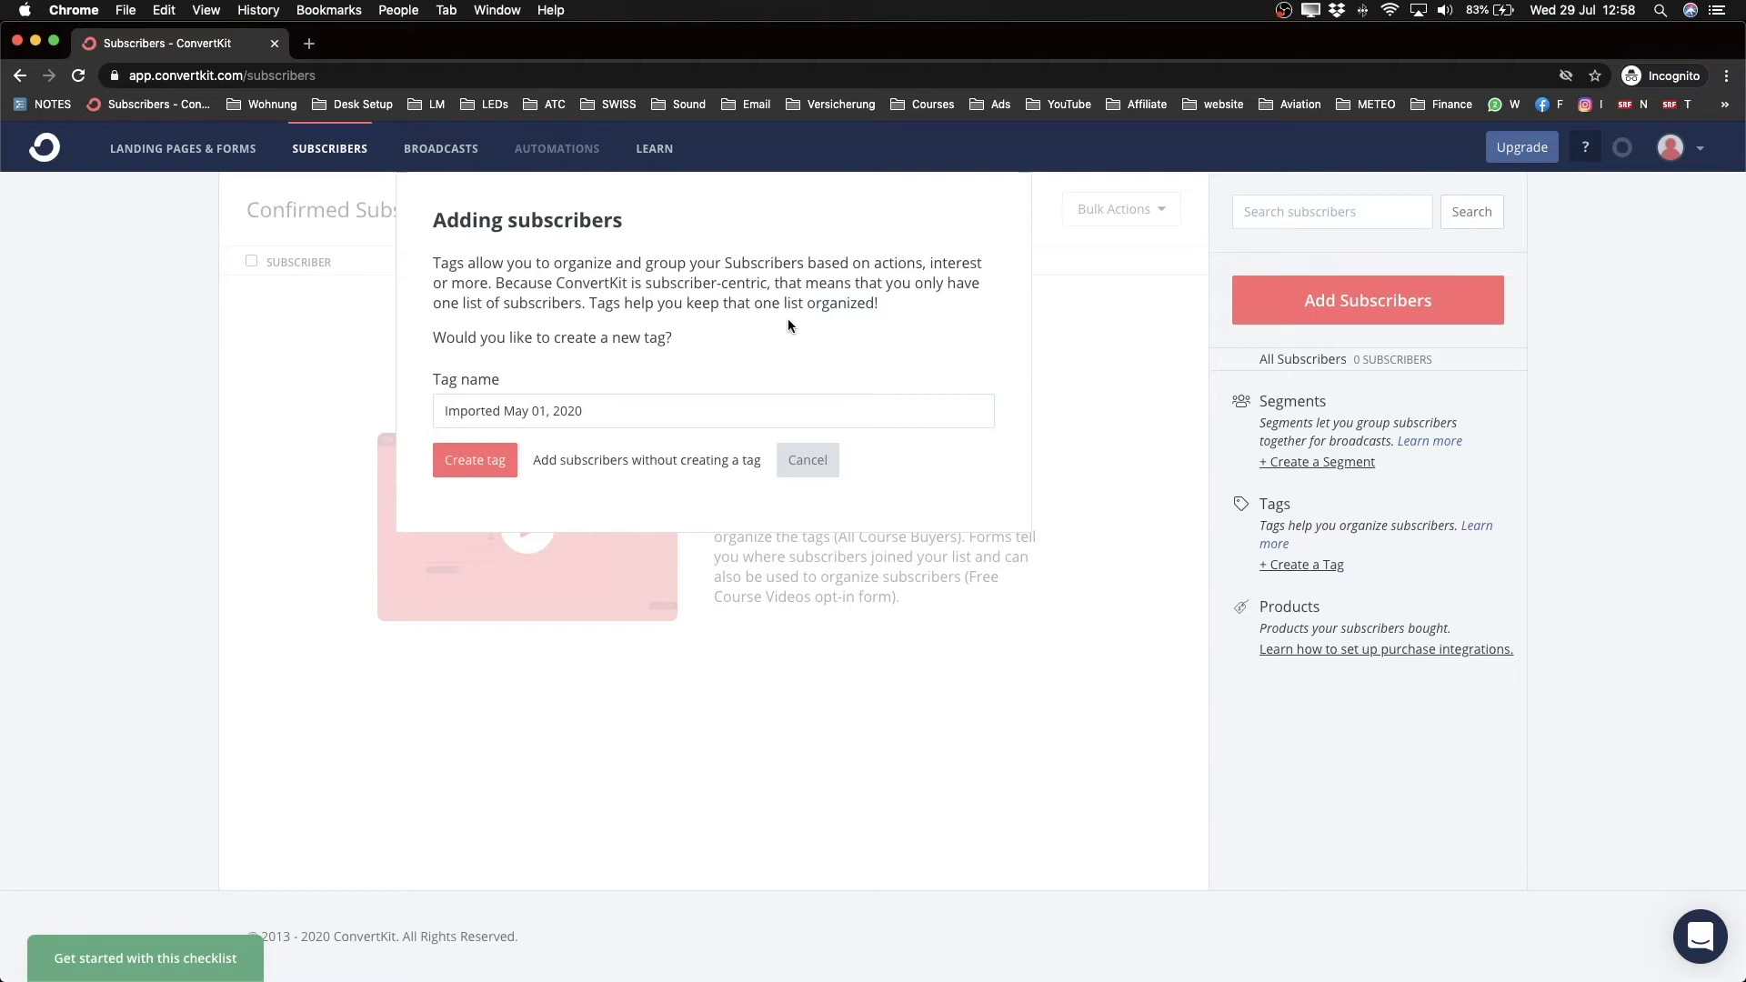
pyautogui.click(599, 421)
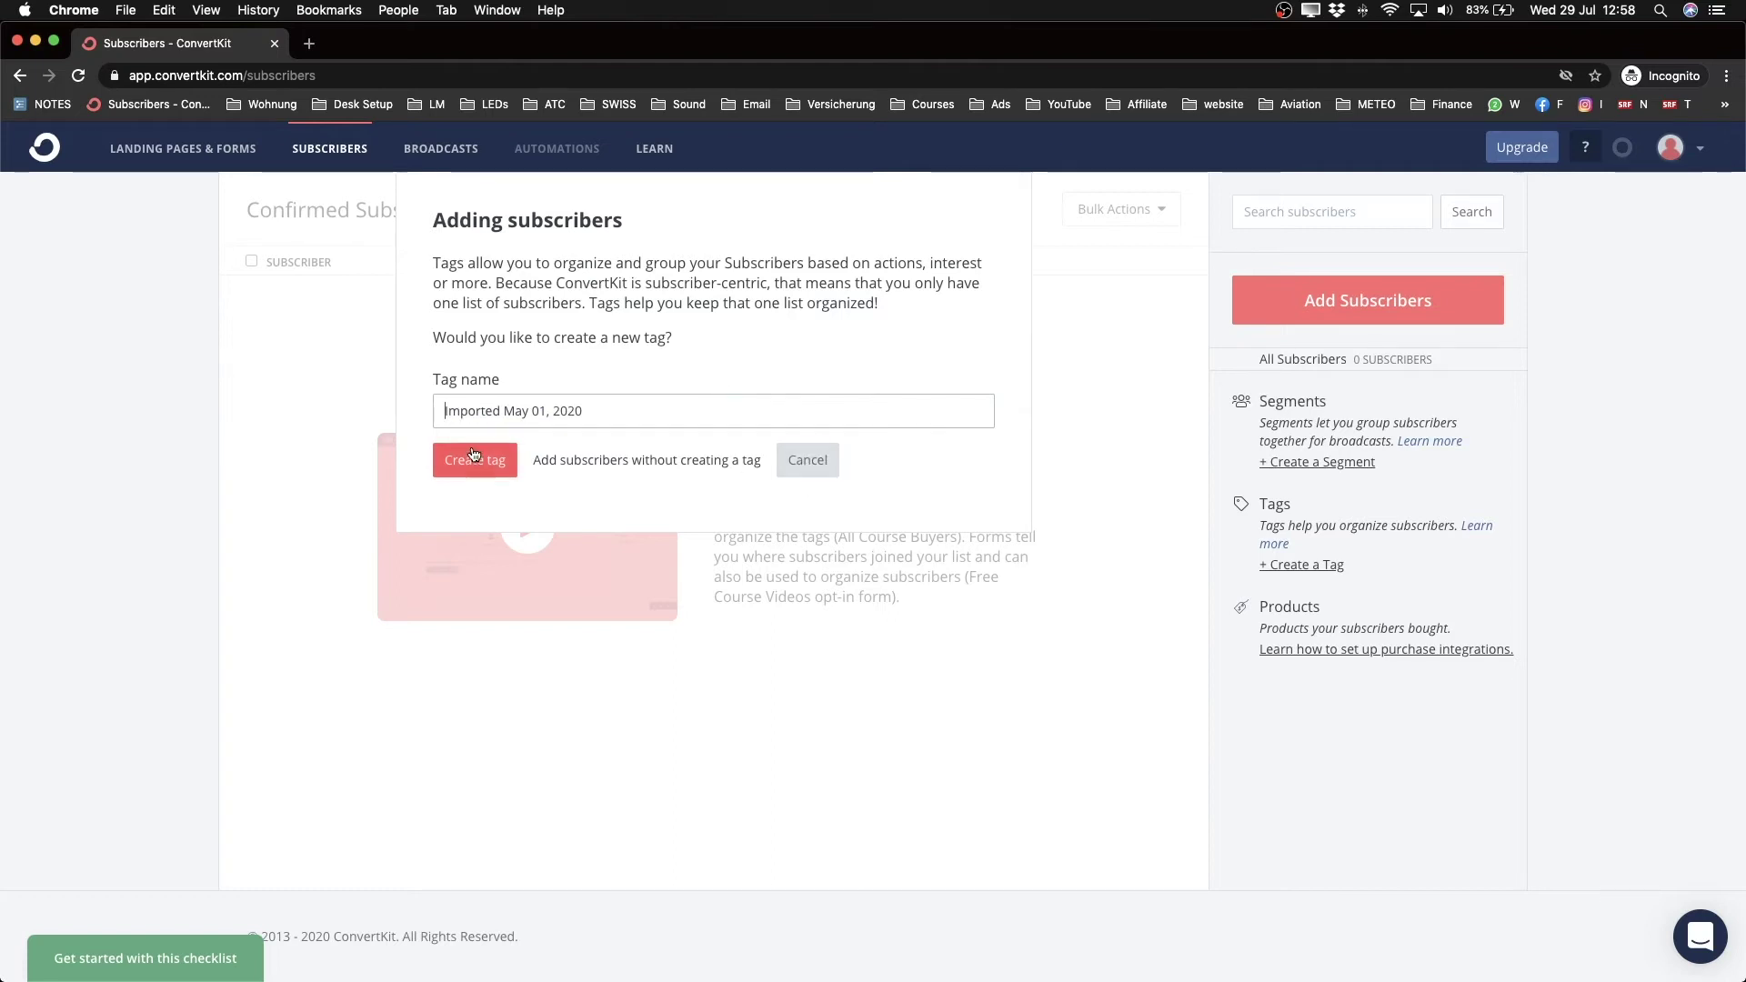
pyautogui.moveTo(616, 408); pyautogui.dragTo(443, 411)
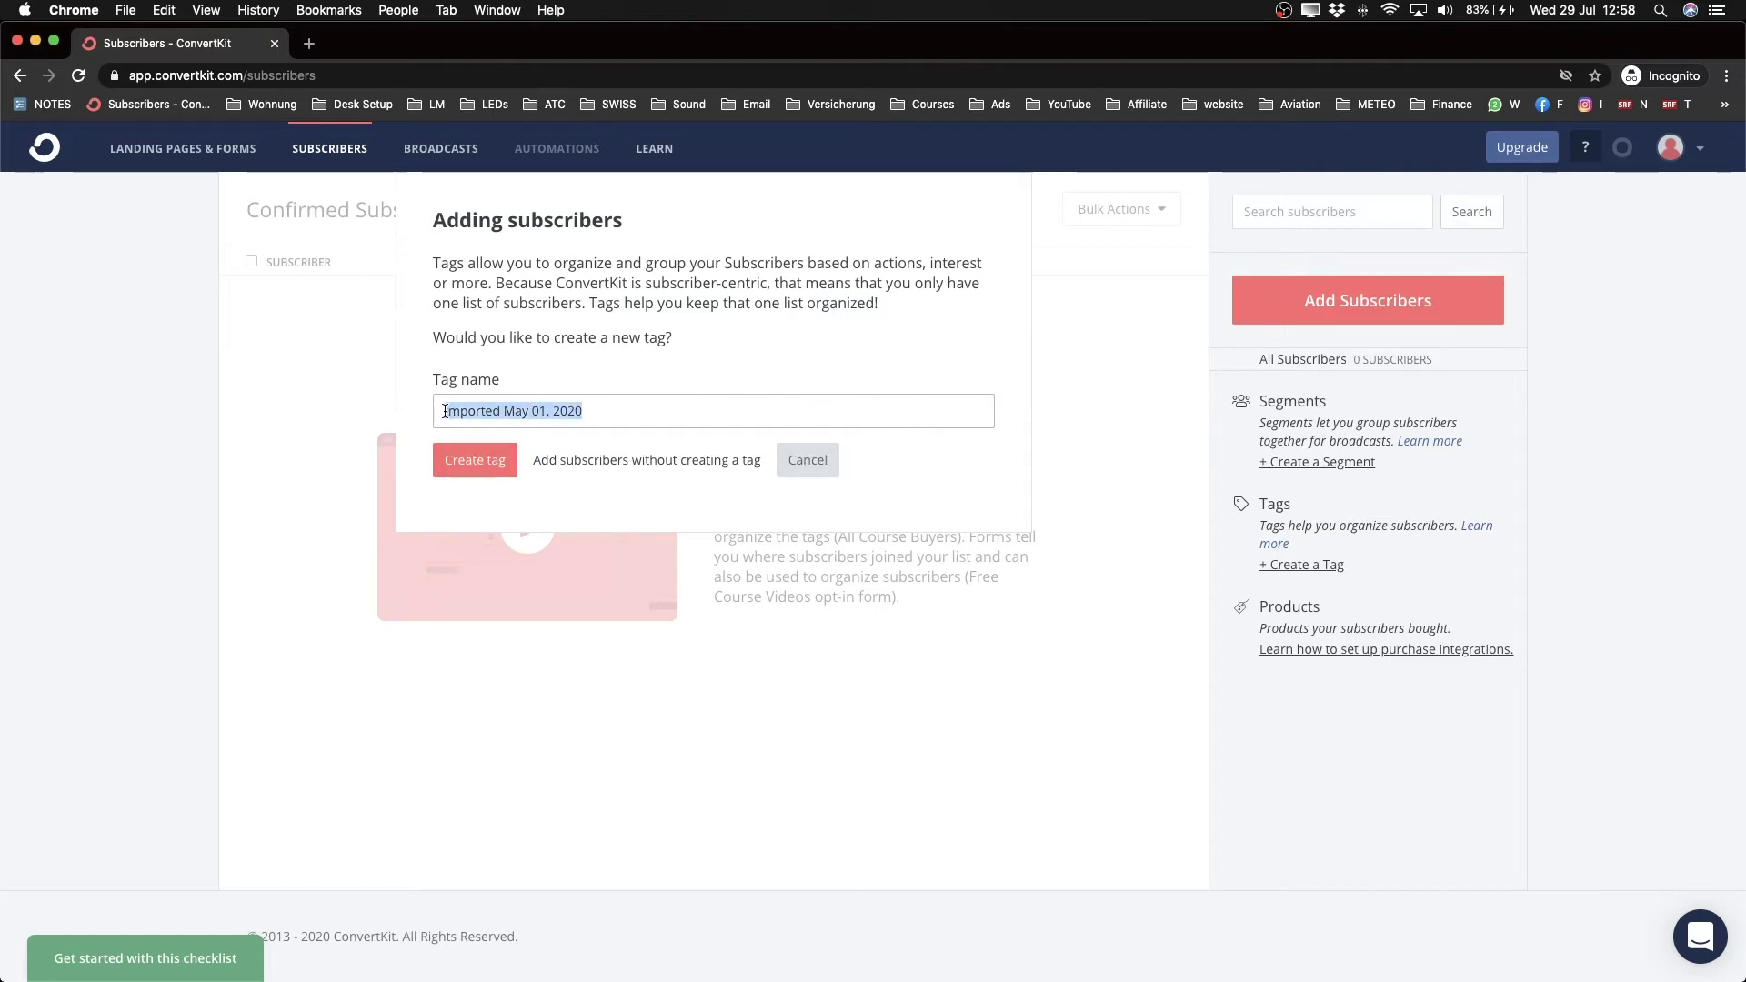
pyautogui.press('BackSpace')
pyautogui.write('inpo')
pyautogui.press('BackSpace')
pyautogui.press('BackSpace')
pyautogui.press('BackSpace')
pyautogui.write('mport')
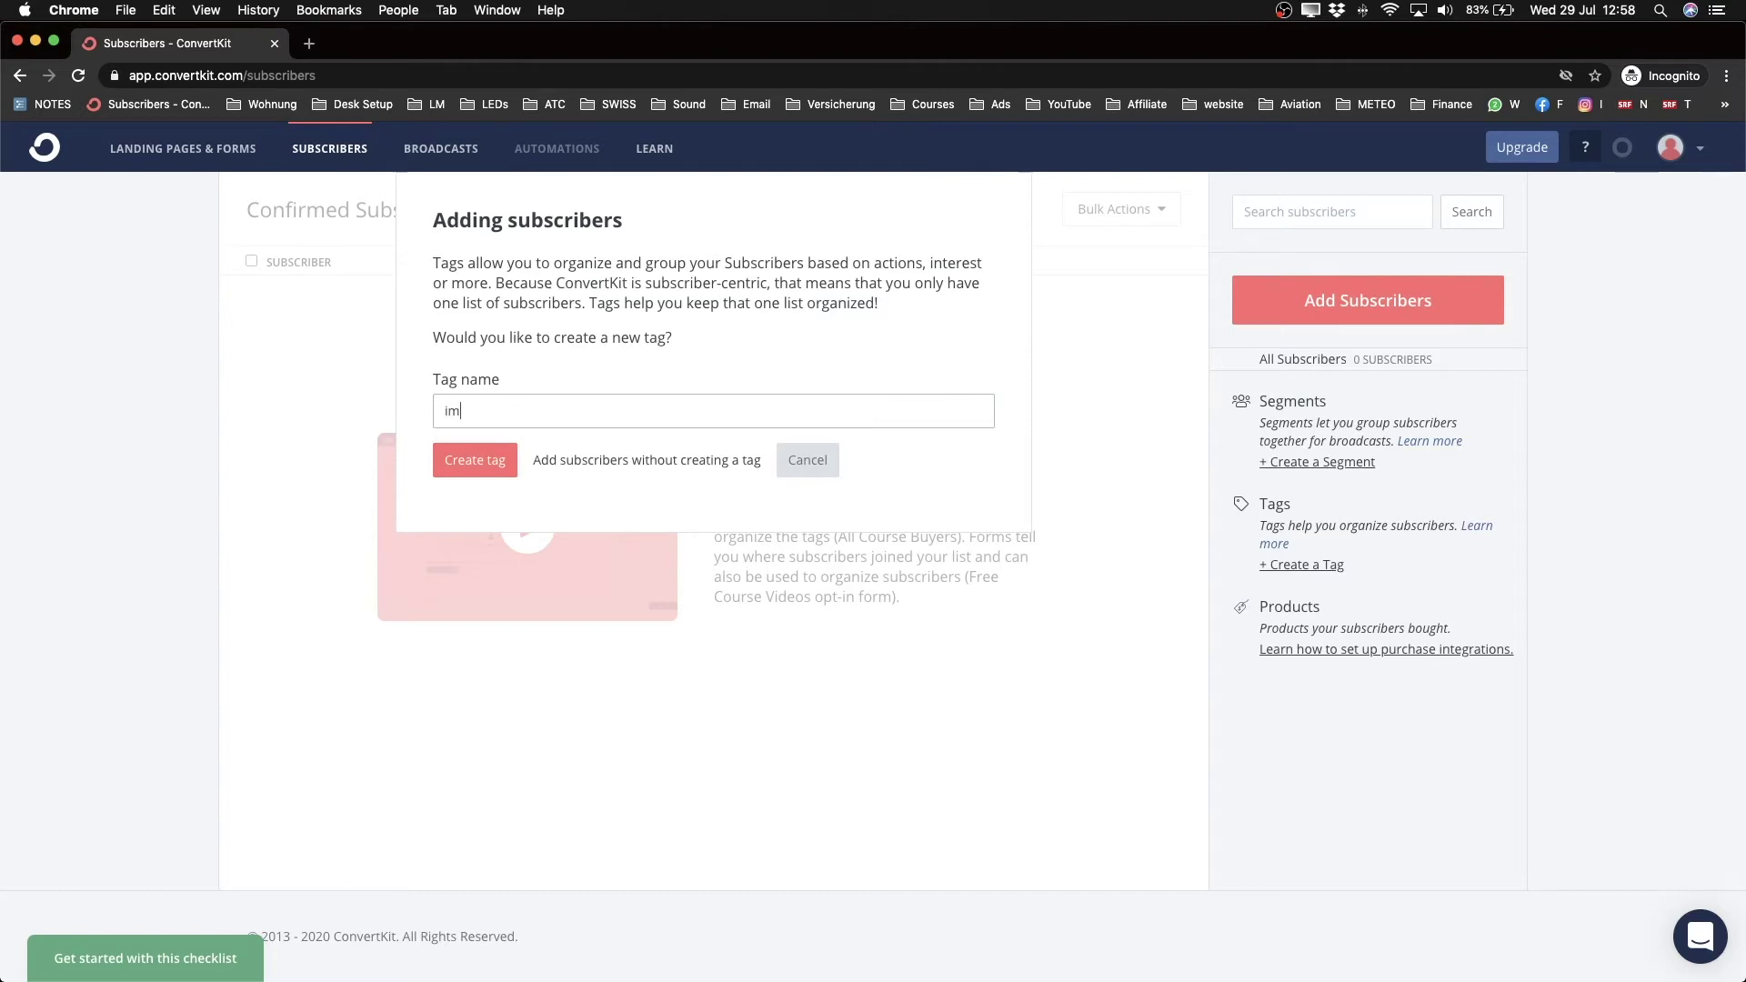
pyautogui.write(' july 2020')
pyautogui.click(477, 468)
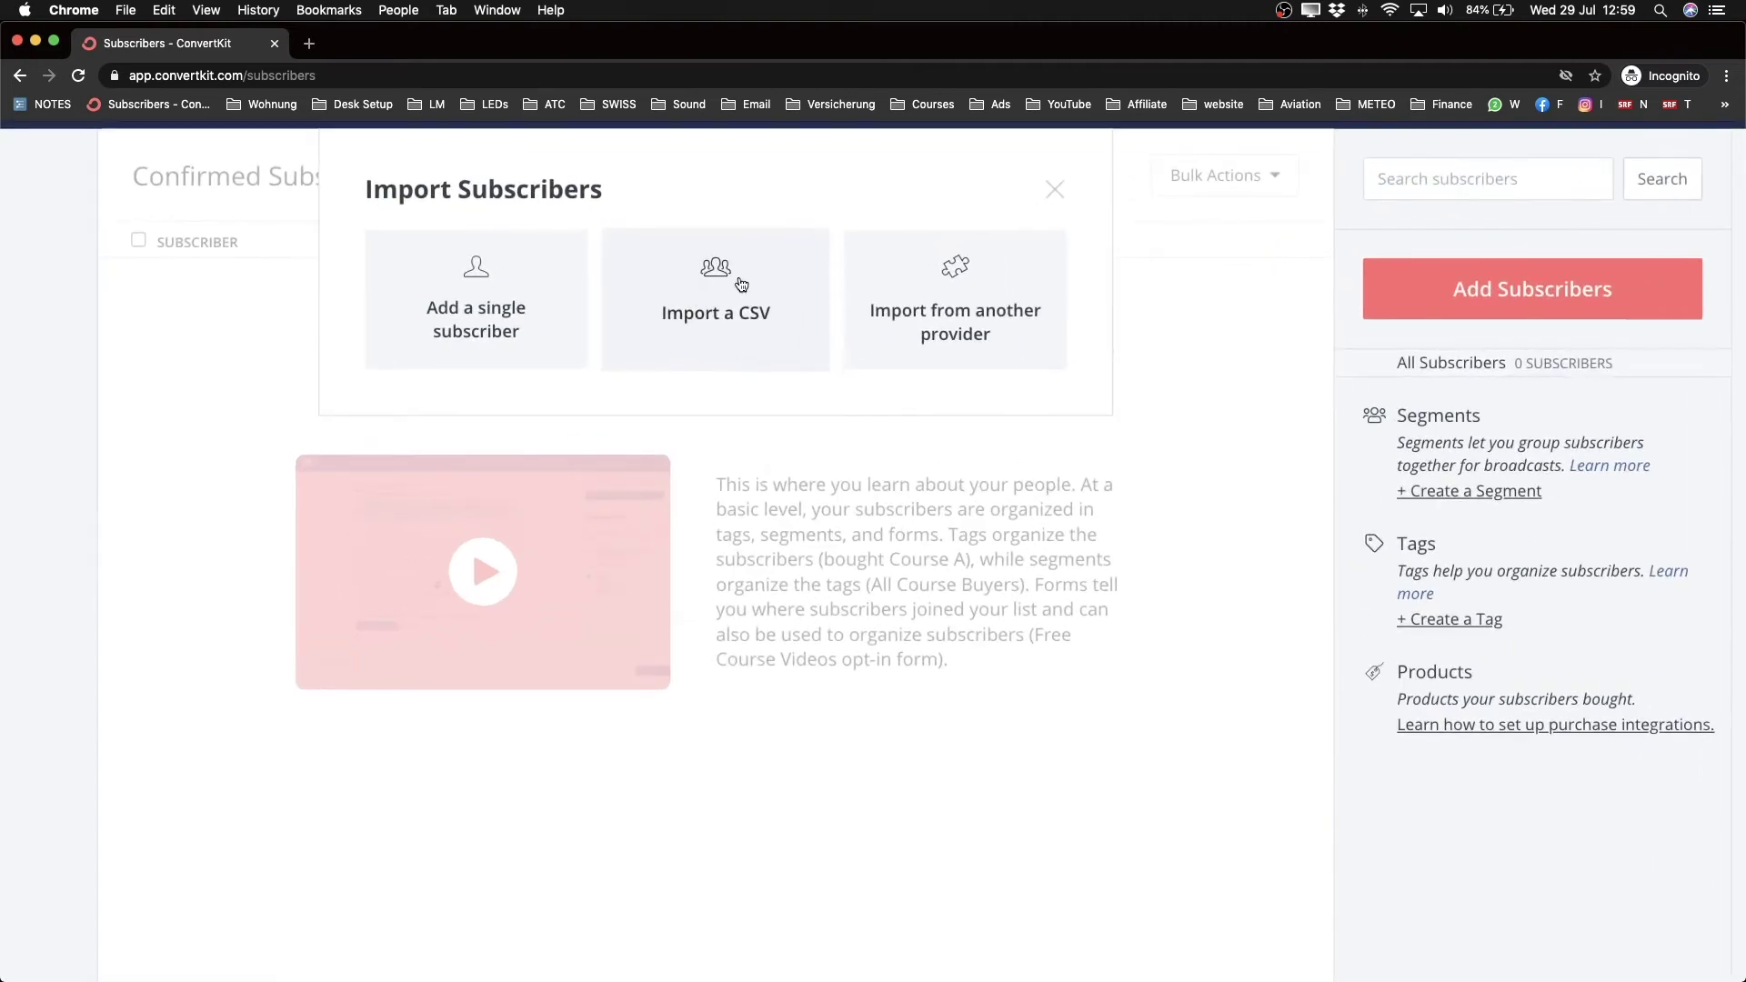
# - Choose CSV import and upload Example_Email_List.csv from the Desktop
pyautogui.click(713, 304)
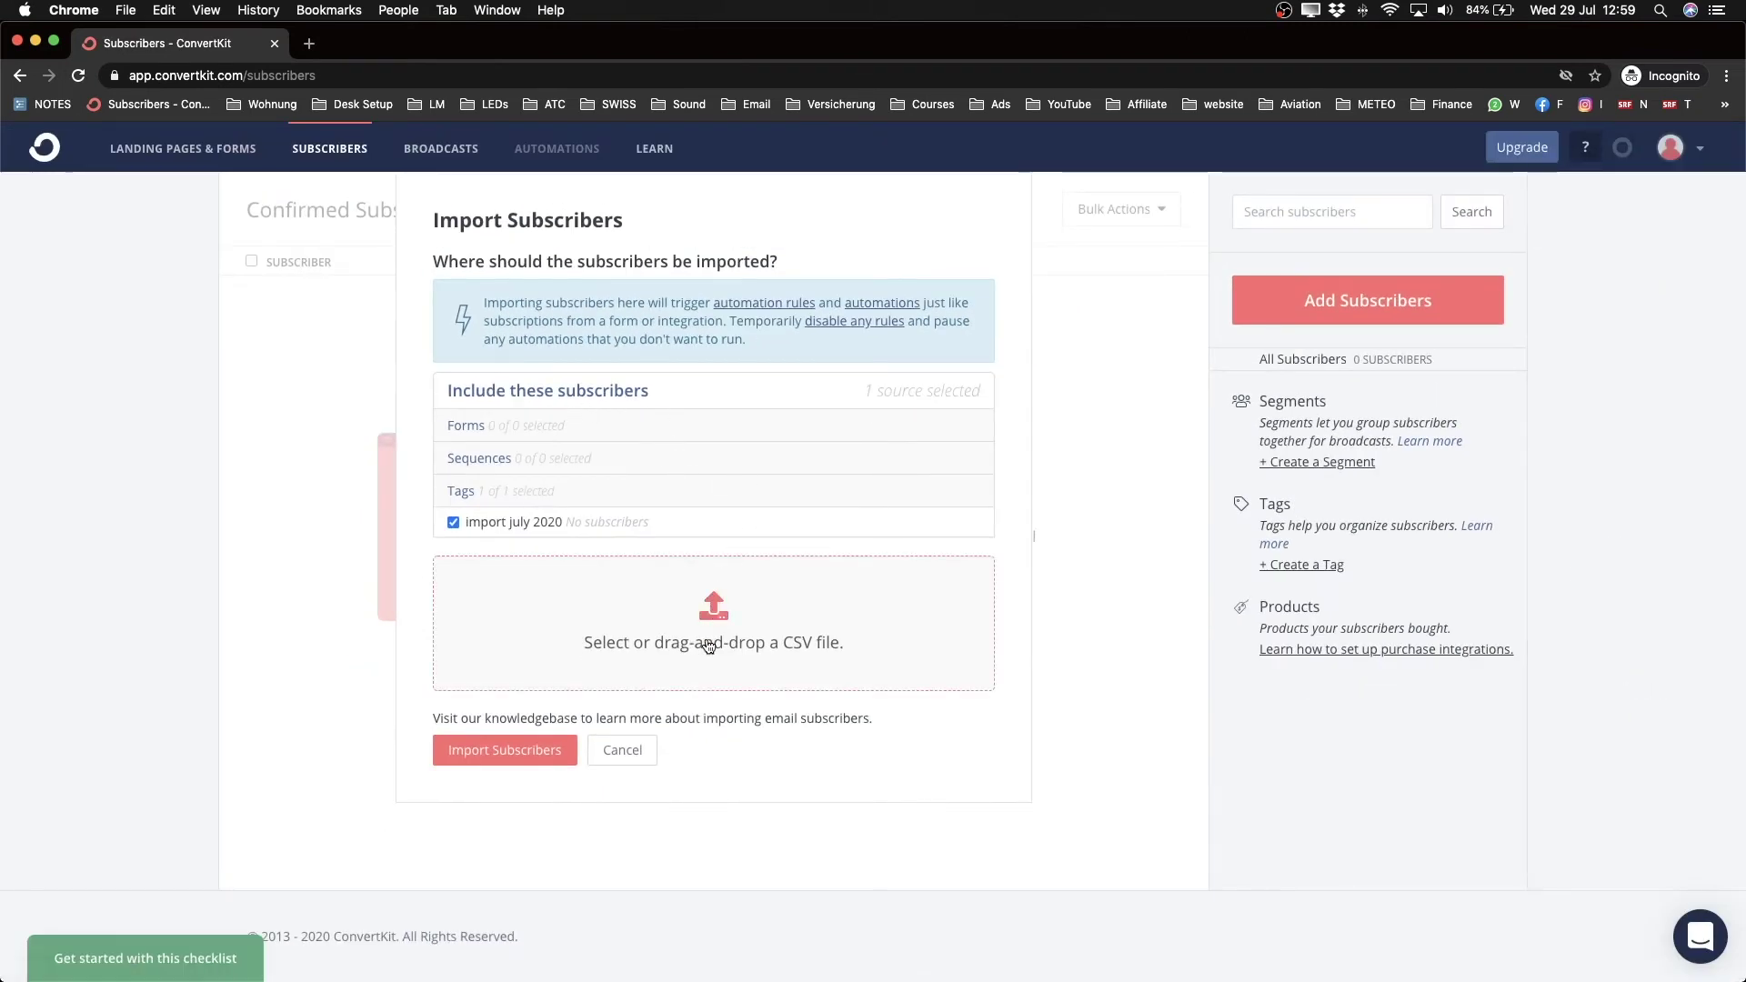
pyautogui.scroll(3, 710, 646)
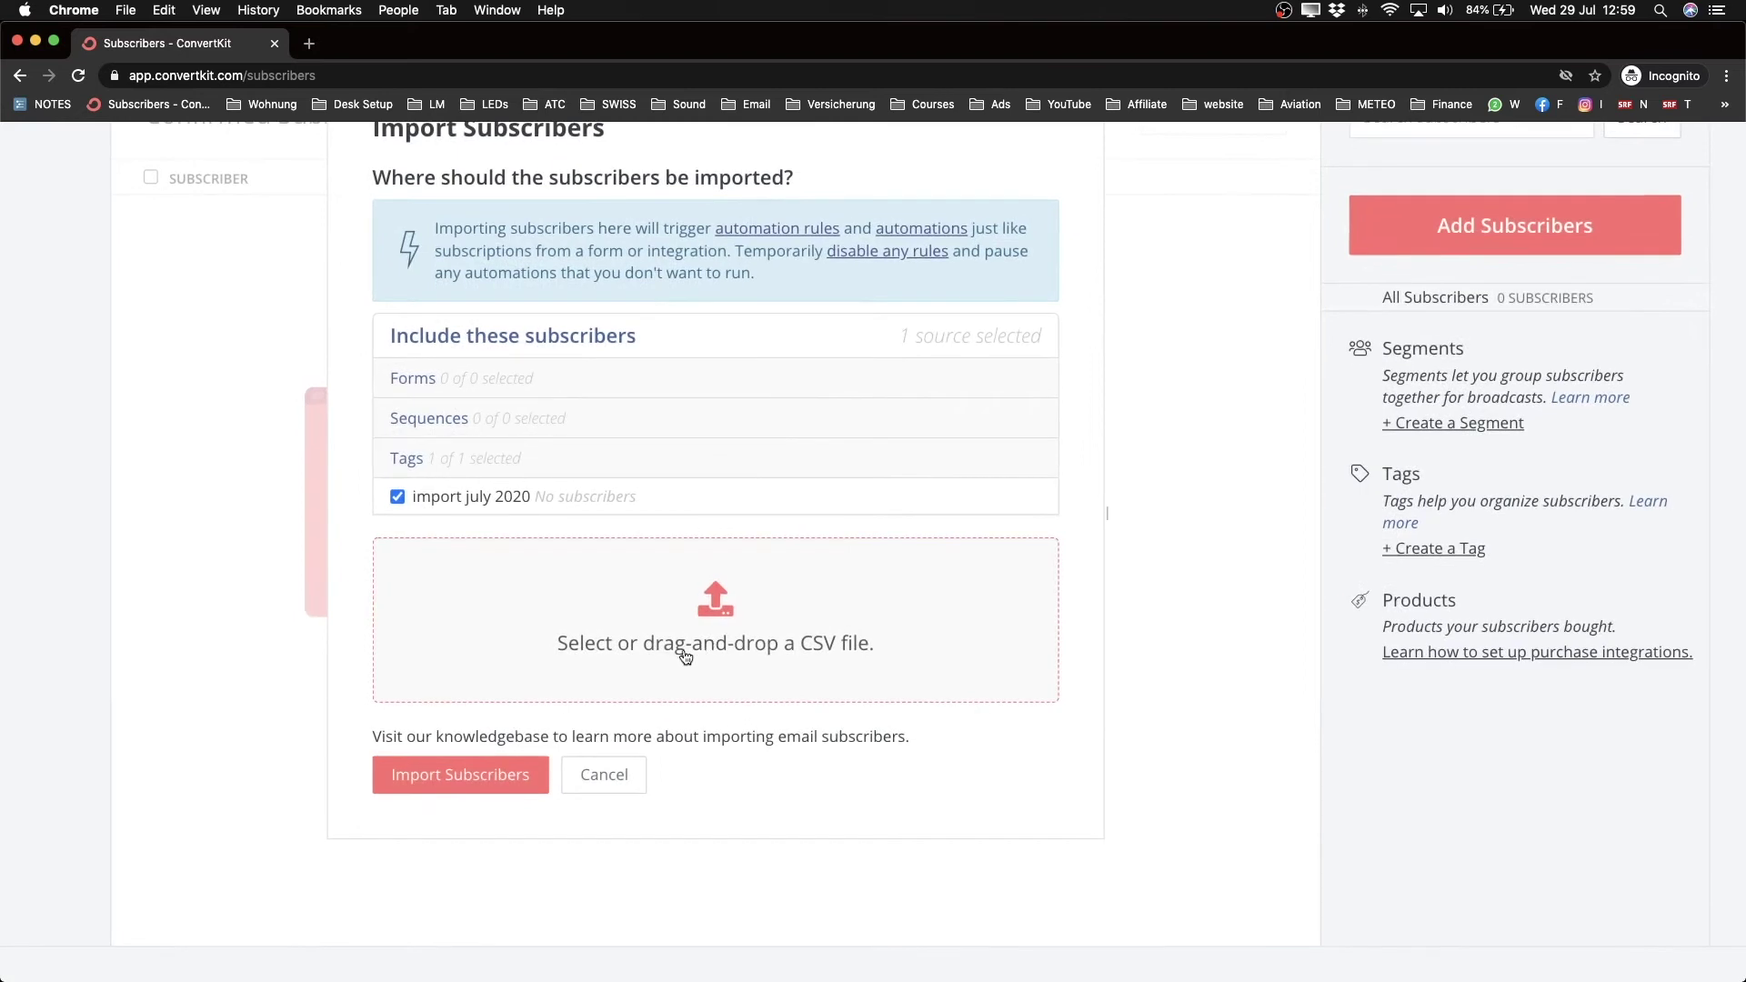
pyautogui.click(727, 644)
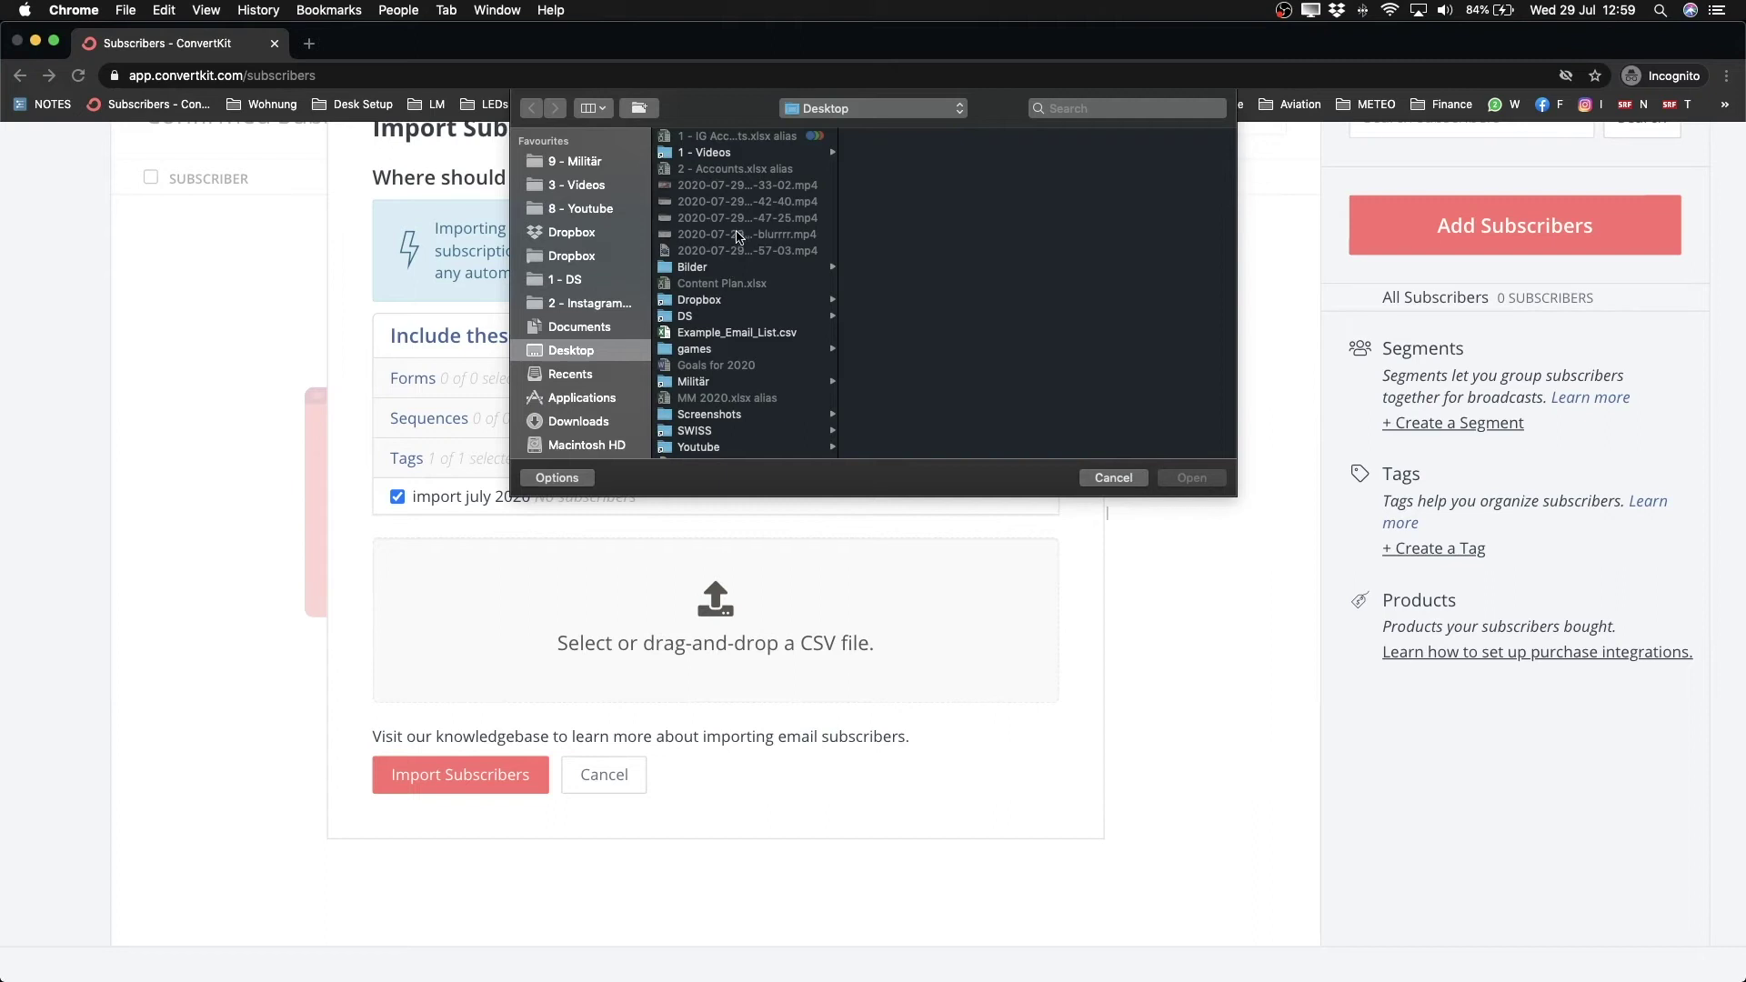
pyautogui.click(728, 332)
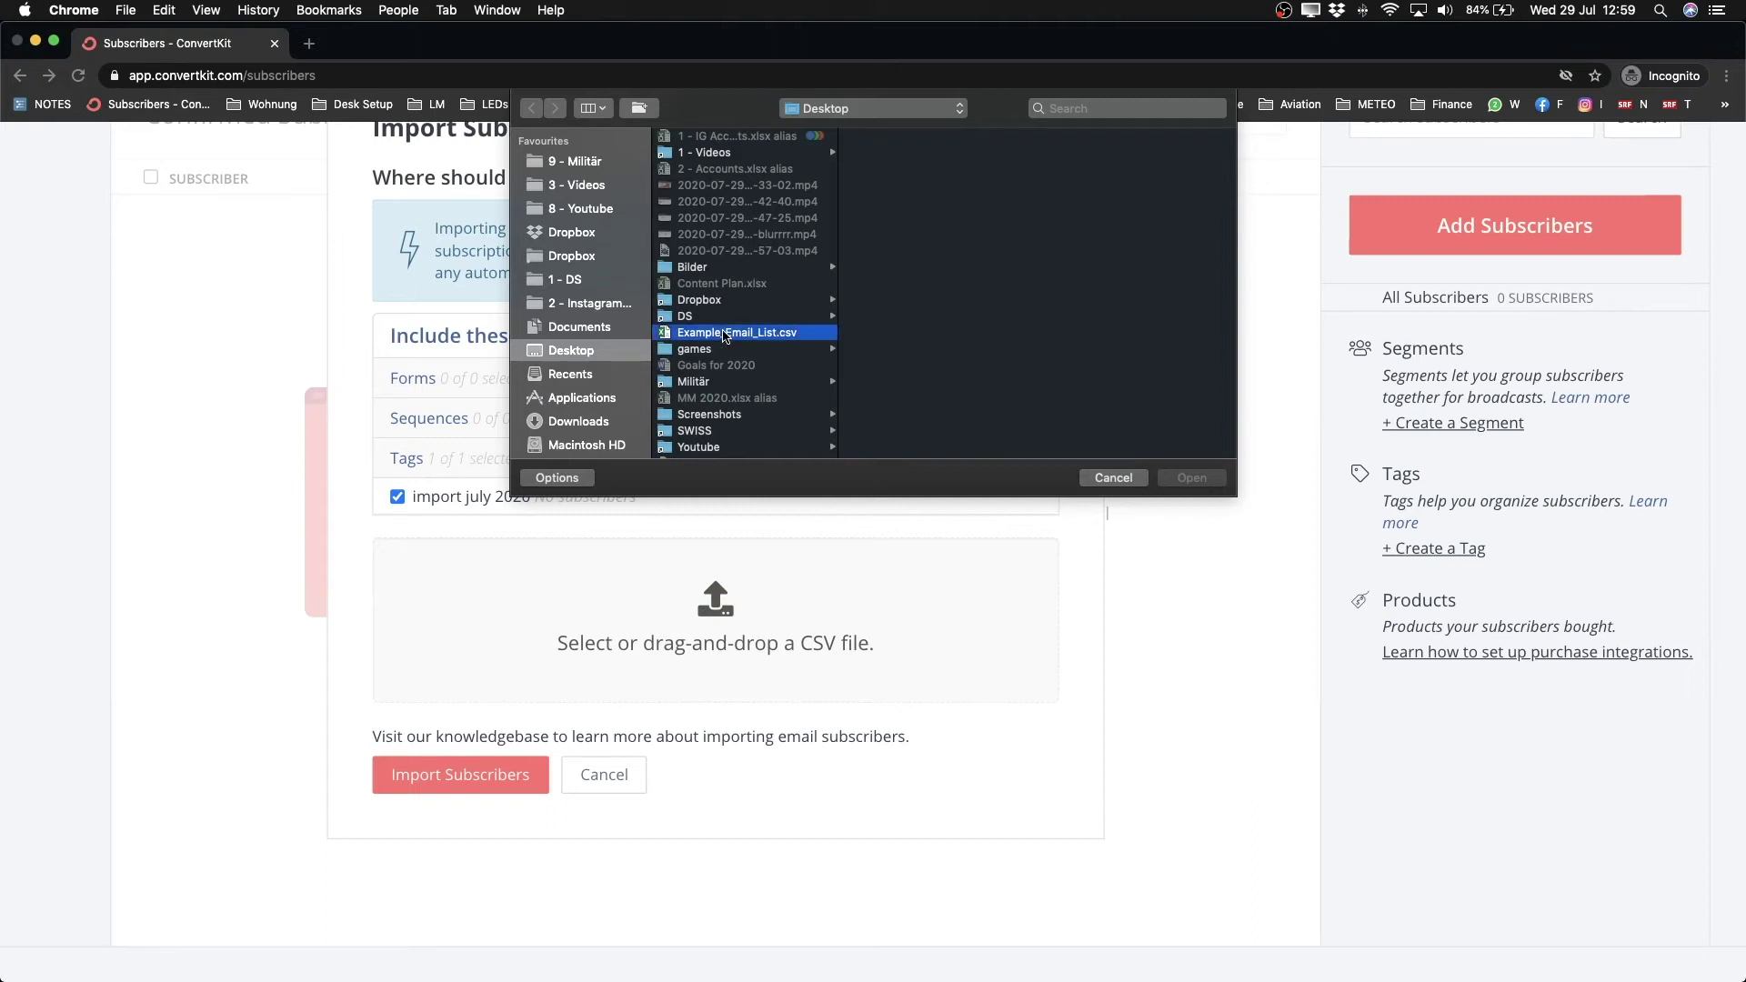
pyautogui.click(1187, 479)
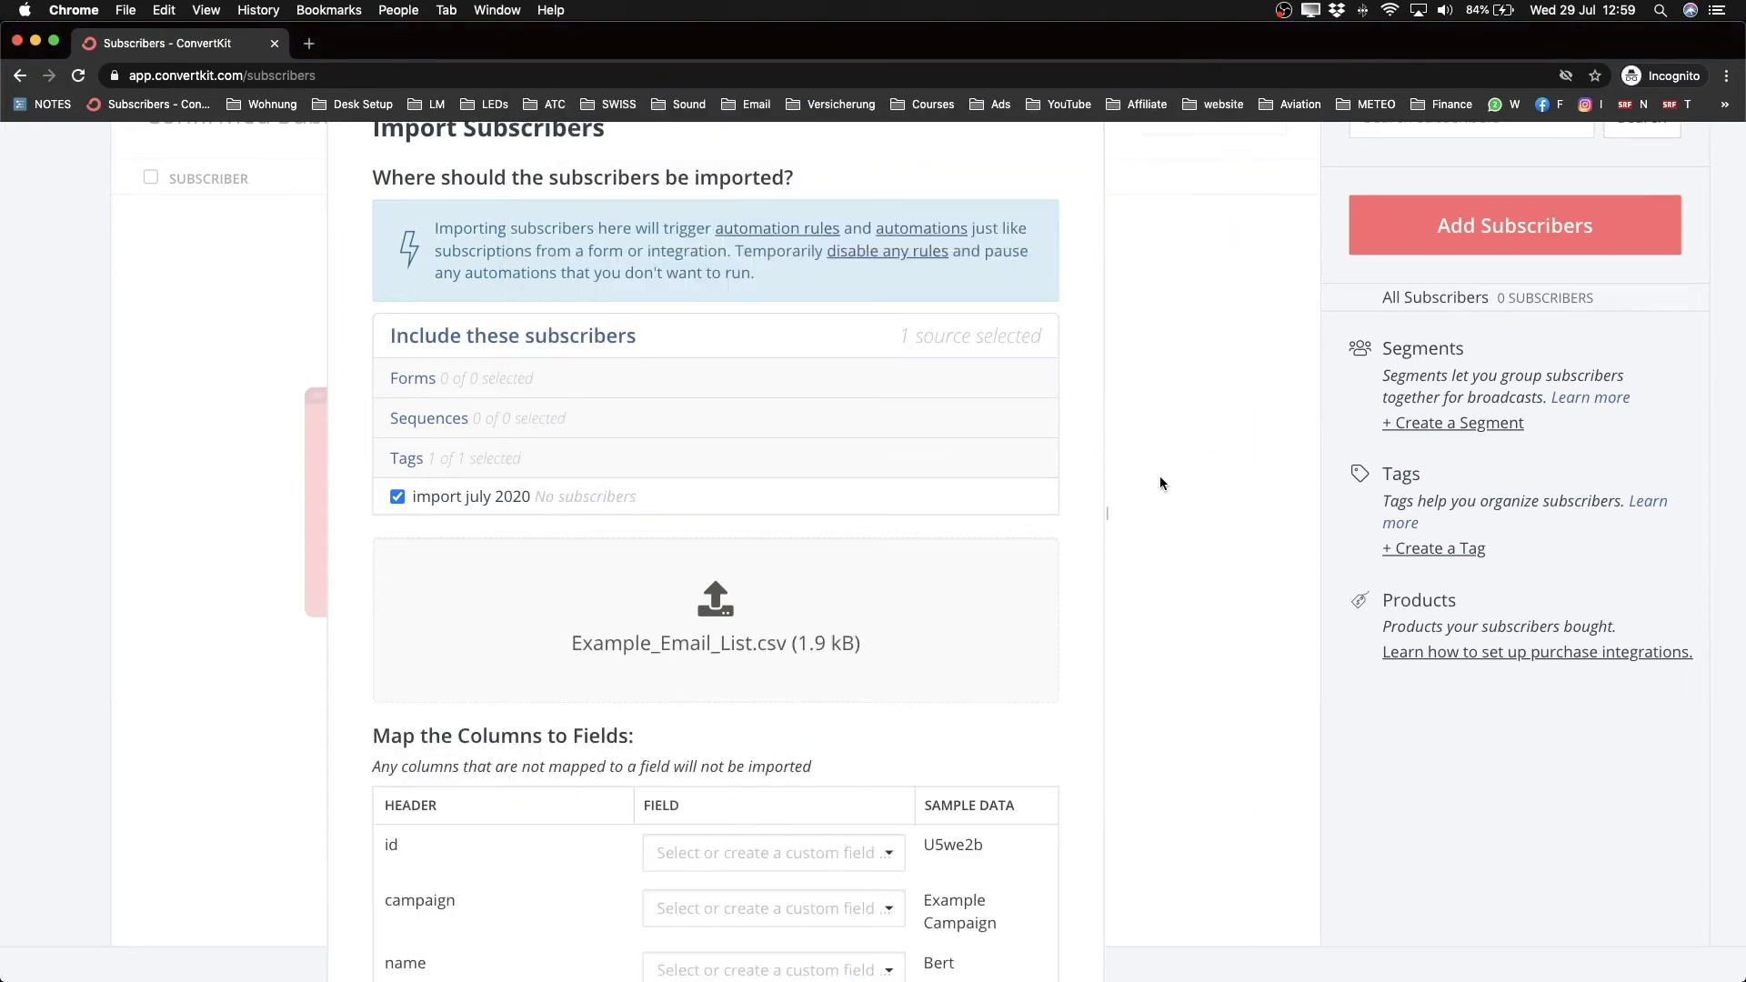
pyautogui.scroll(-5, 1160, 477)
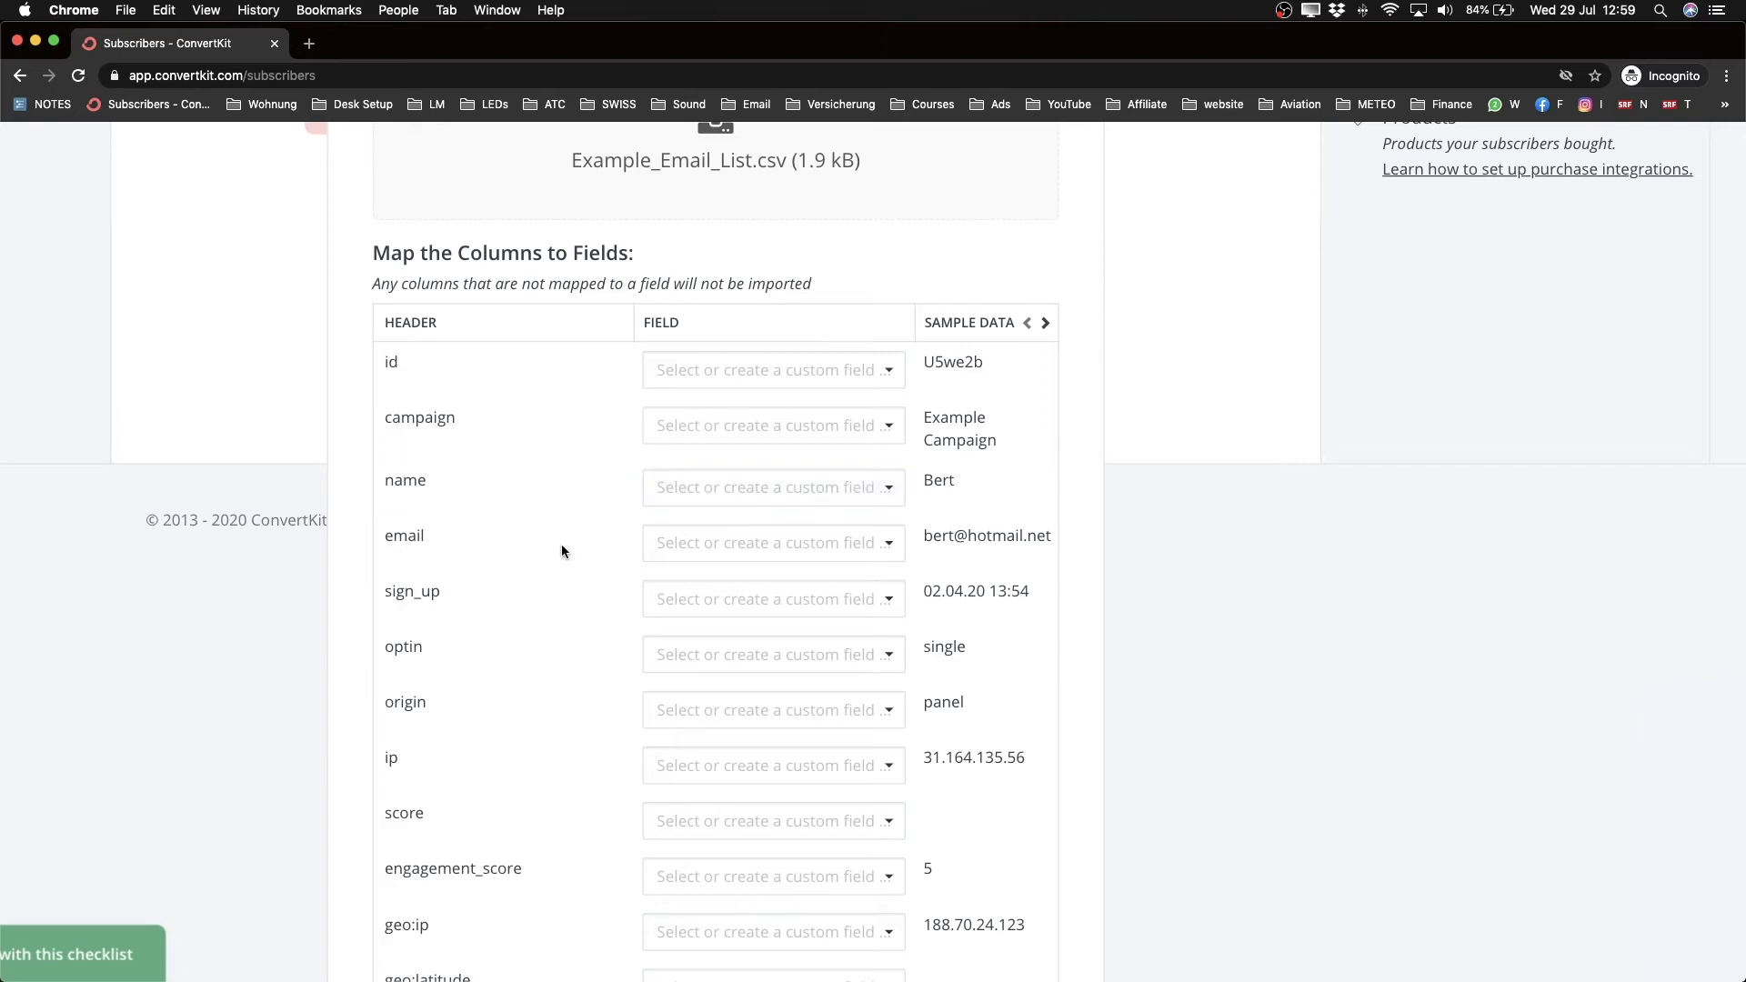
pyautogui.scroll(-20, 561, 551)
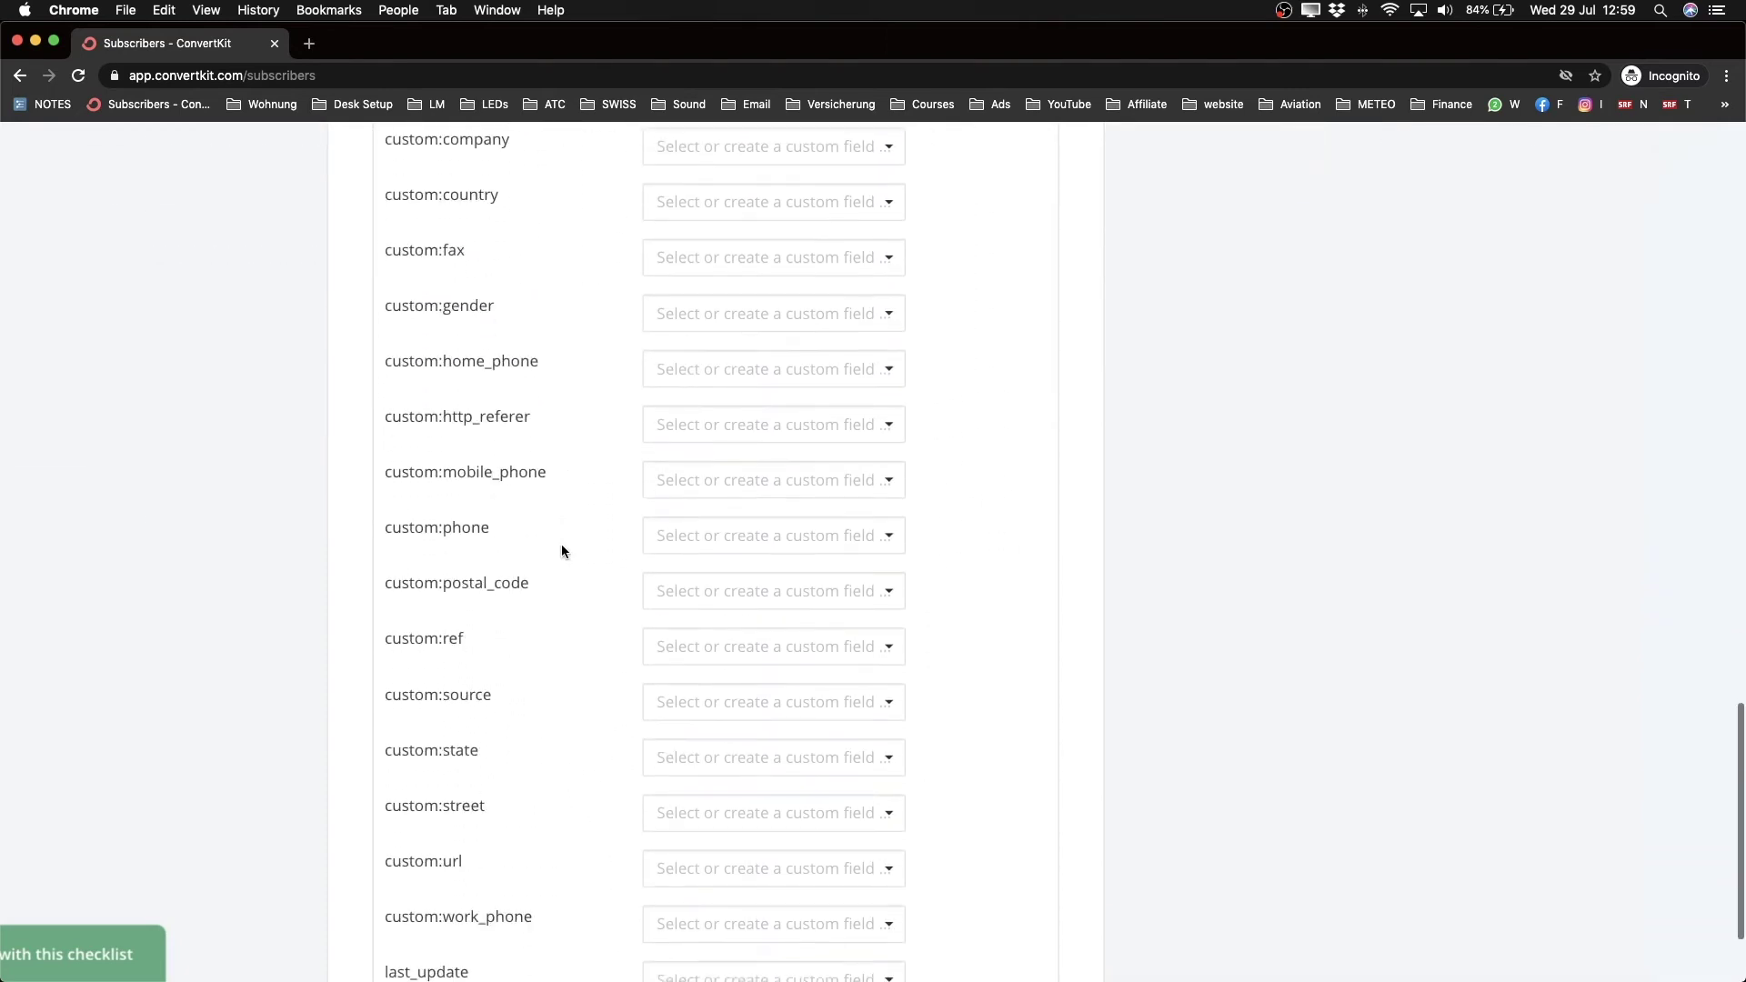
pyautogui.scroll(-3, 561, 550)
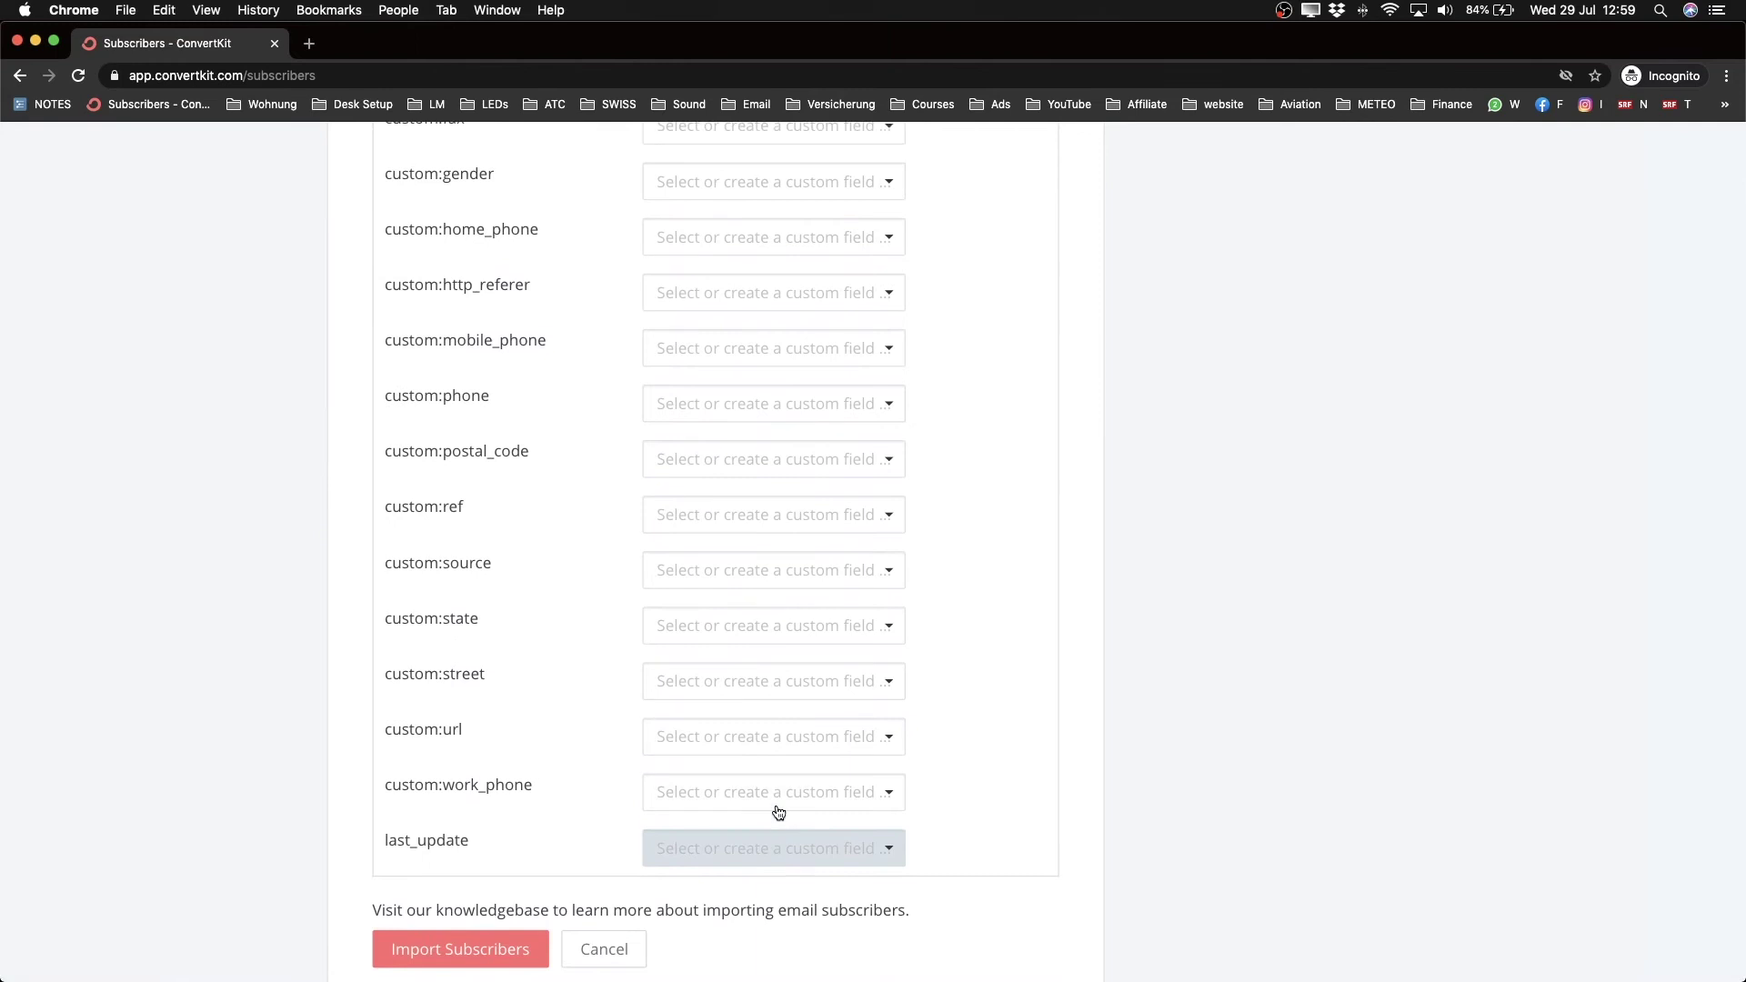
pyautogui.scroll(20, 777, 812)
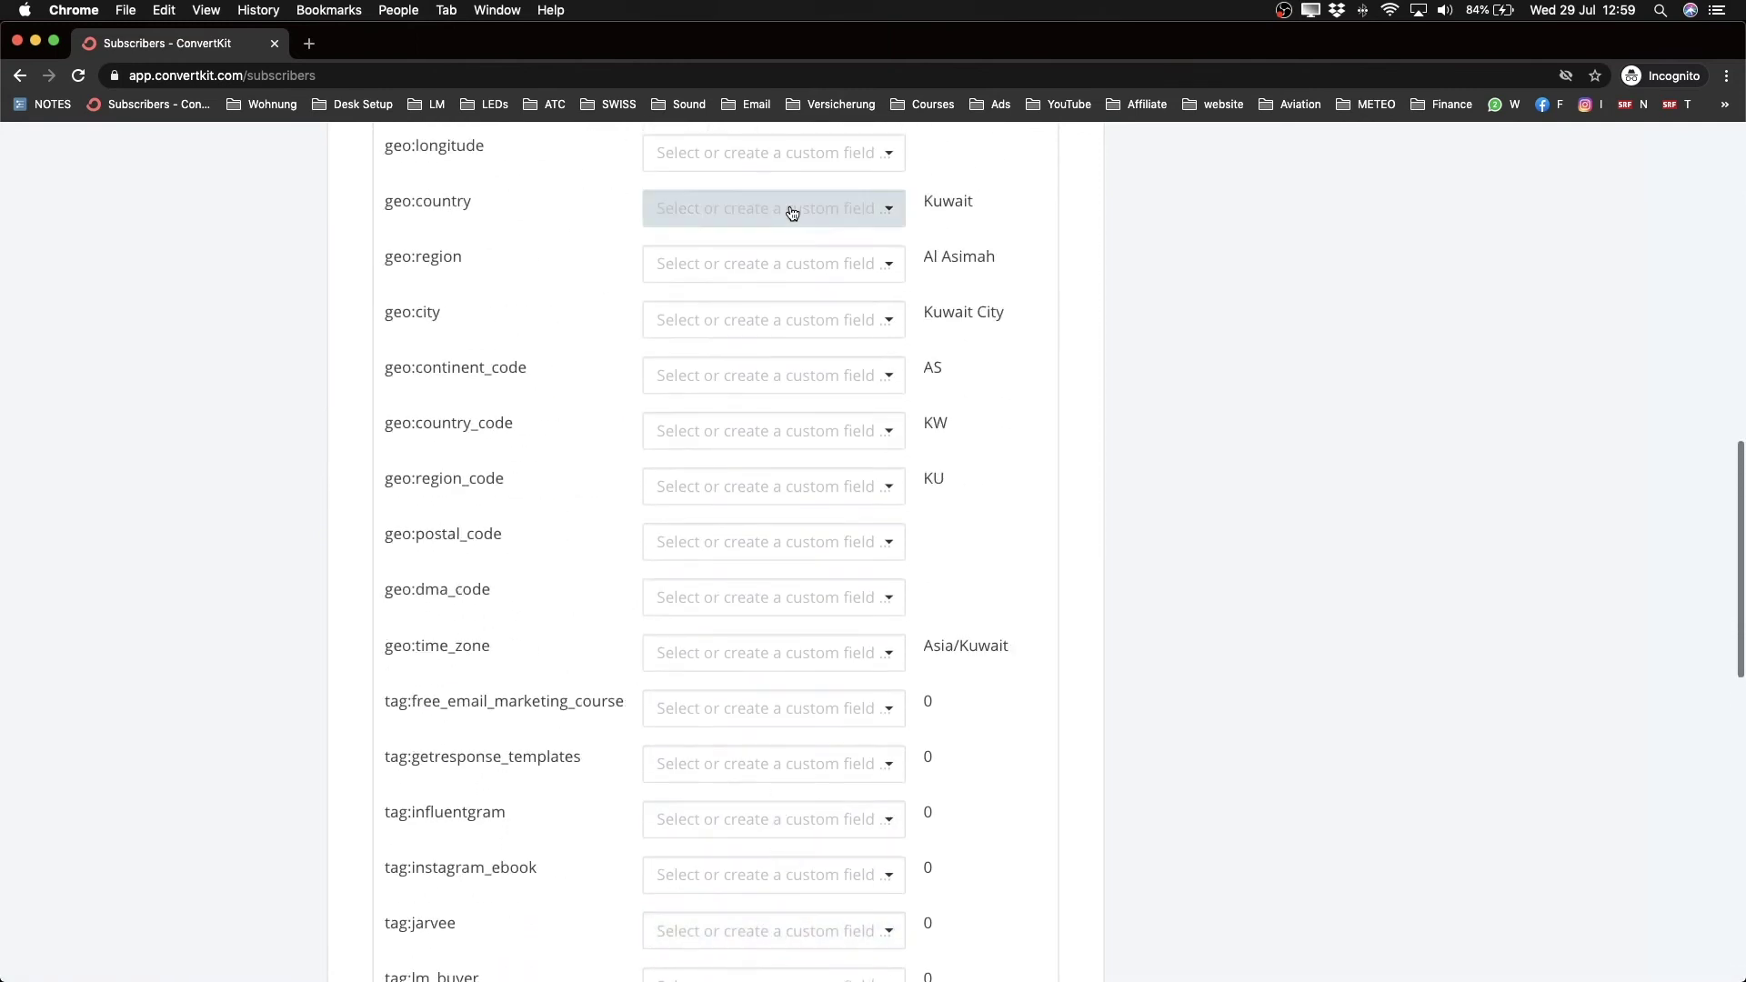
pyautogui.scroll(20, 792, 212)
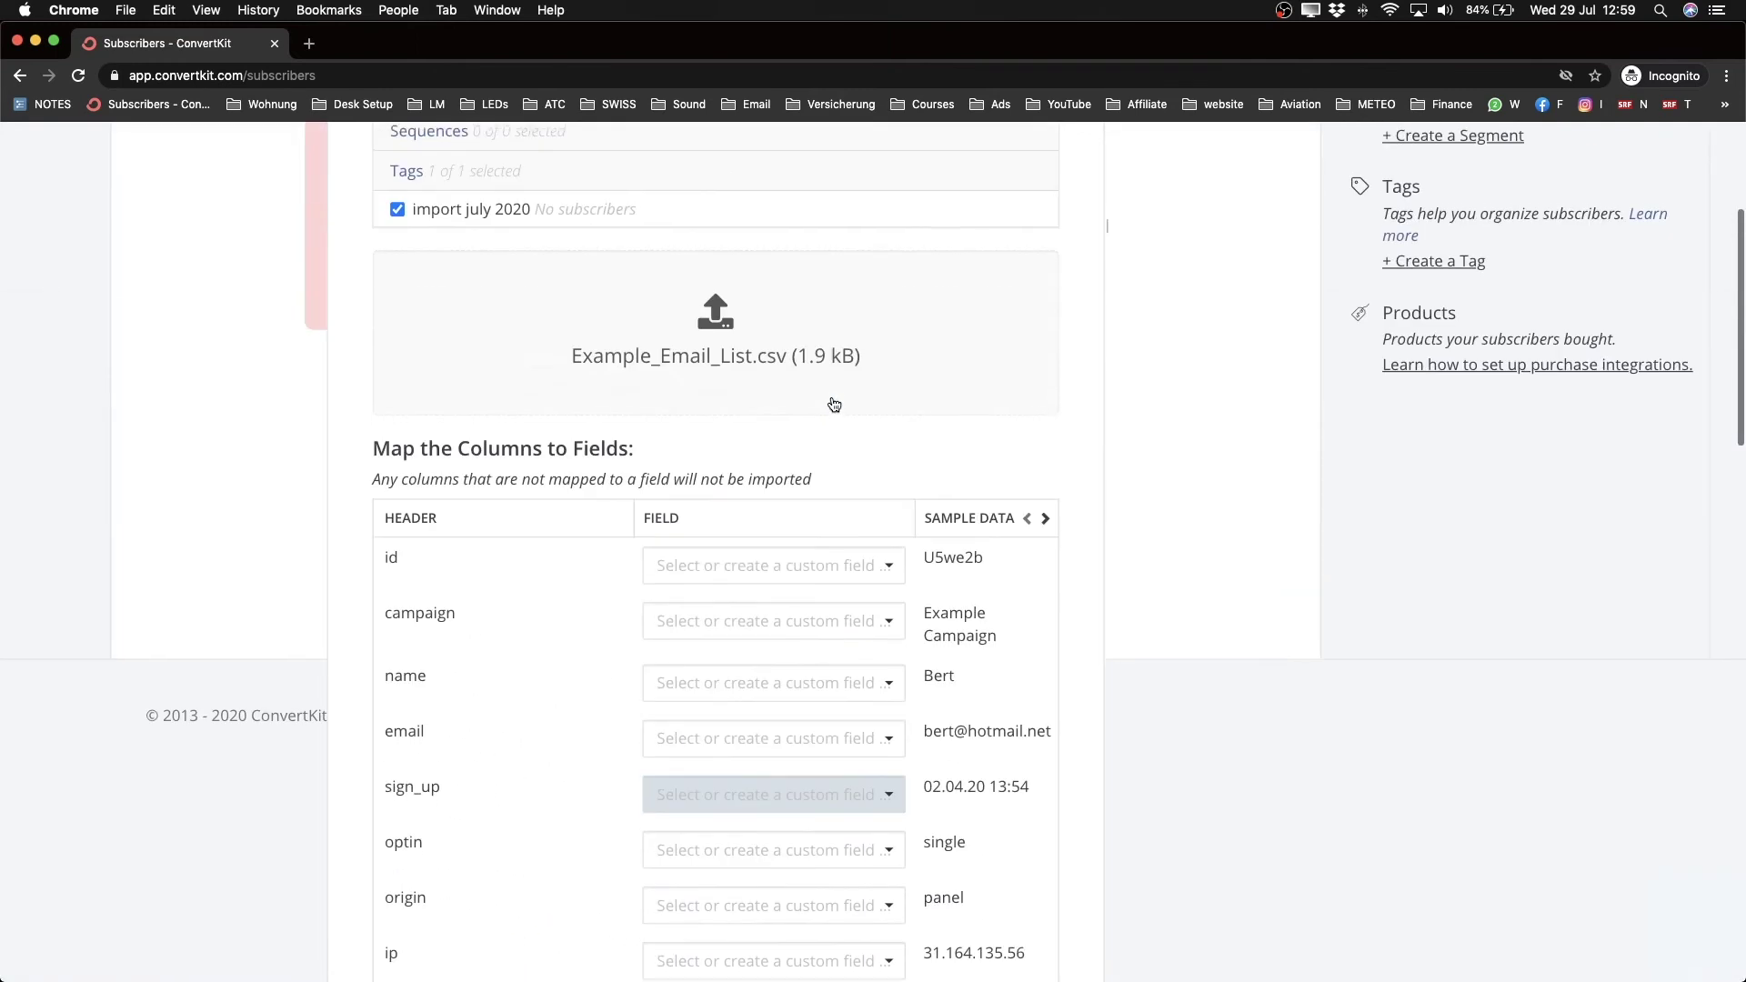
pyautogui.scroll(-4, 834, 404)
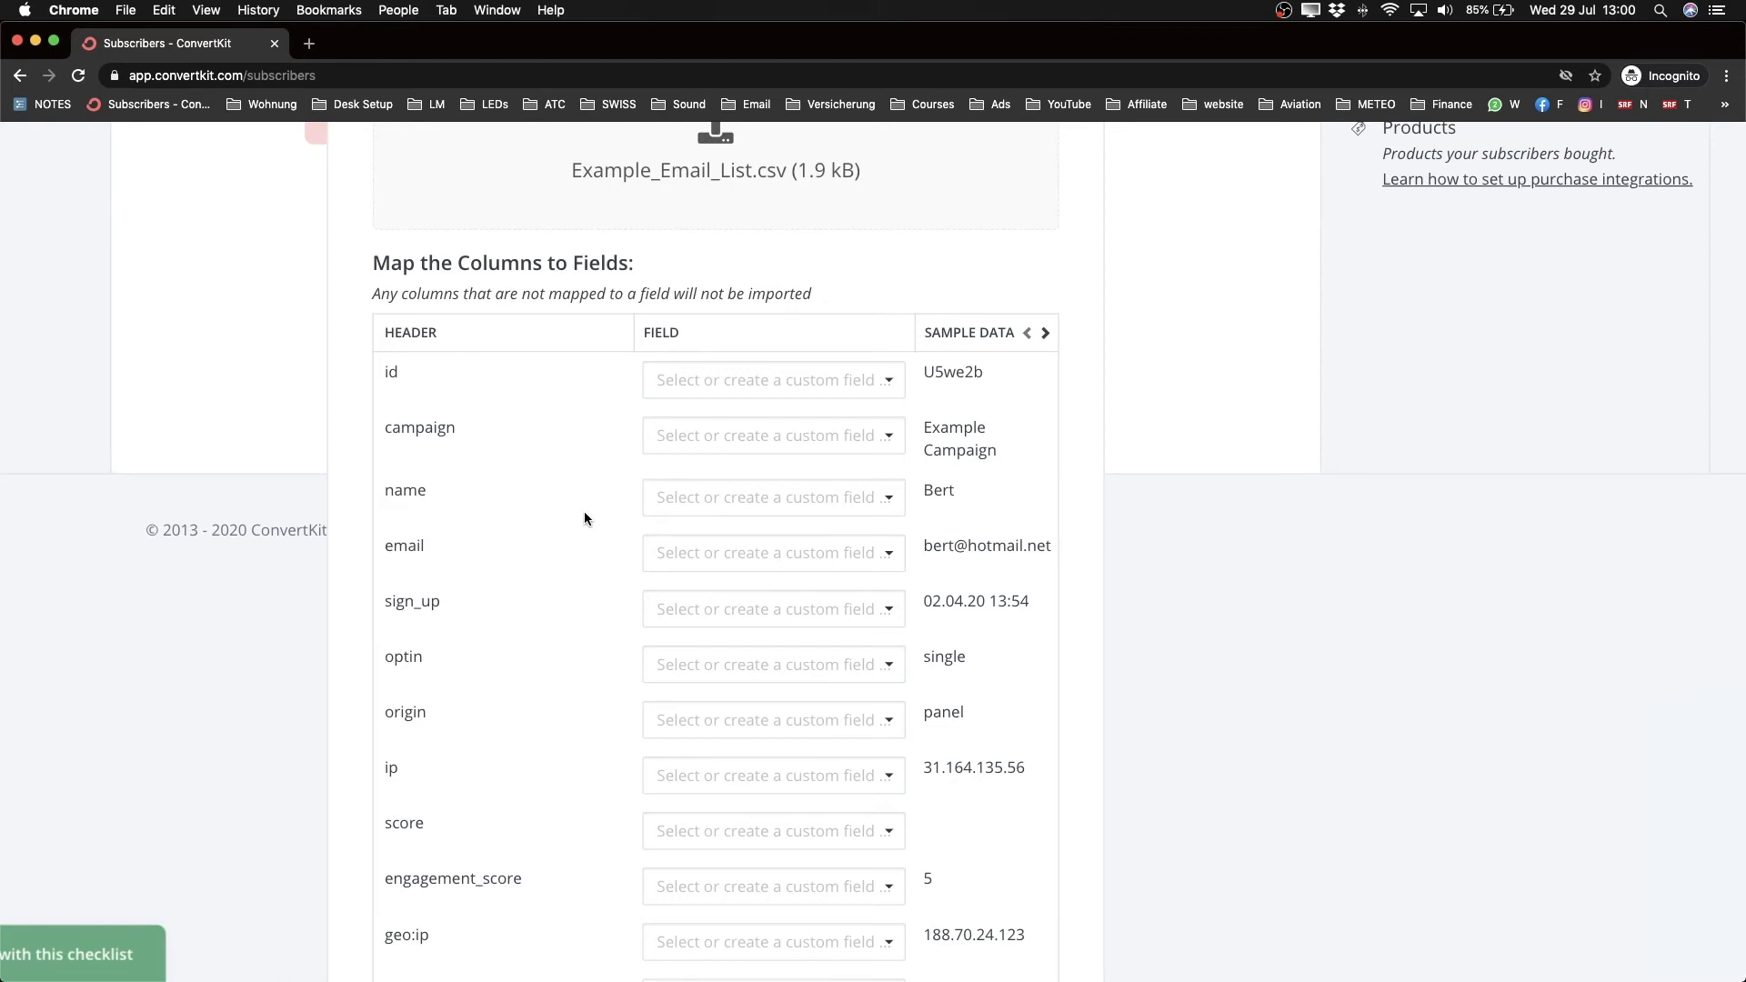
# - Map the CSV's name column to the First name field
pyautogui.click(803, 500)
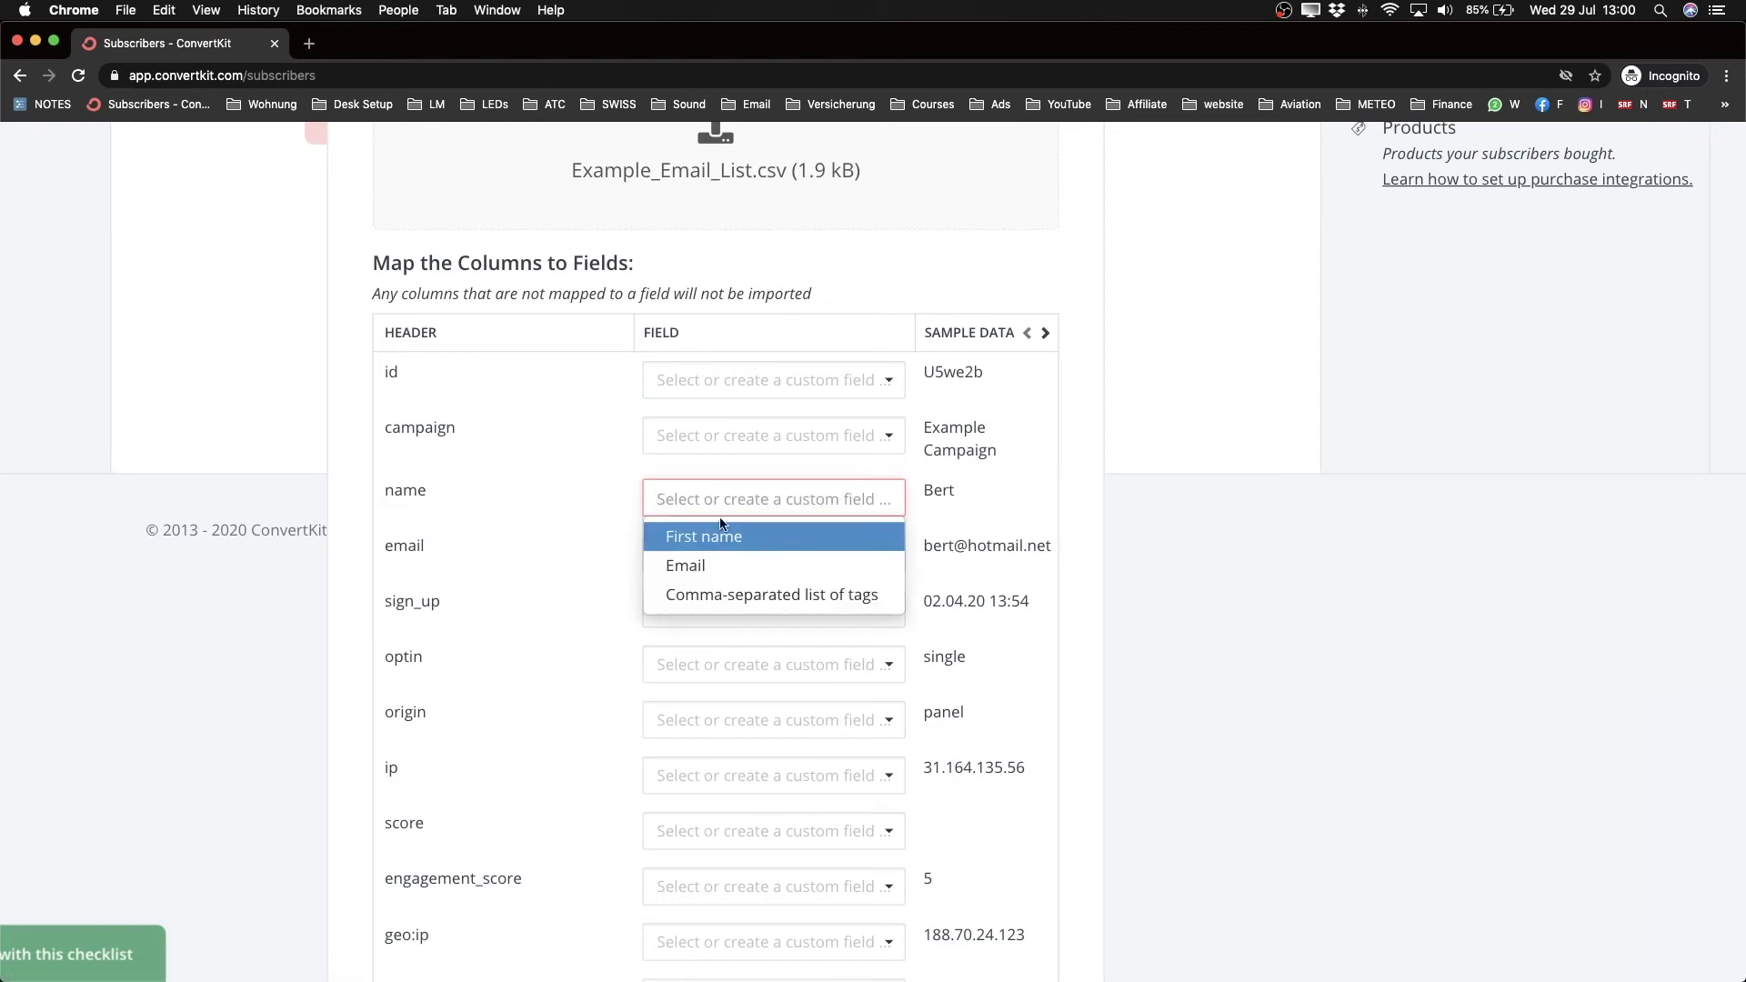
pyautogui.click(476, 500)
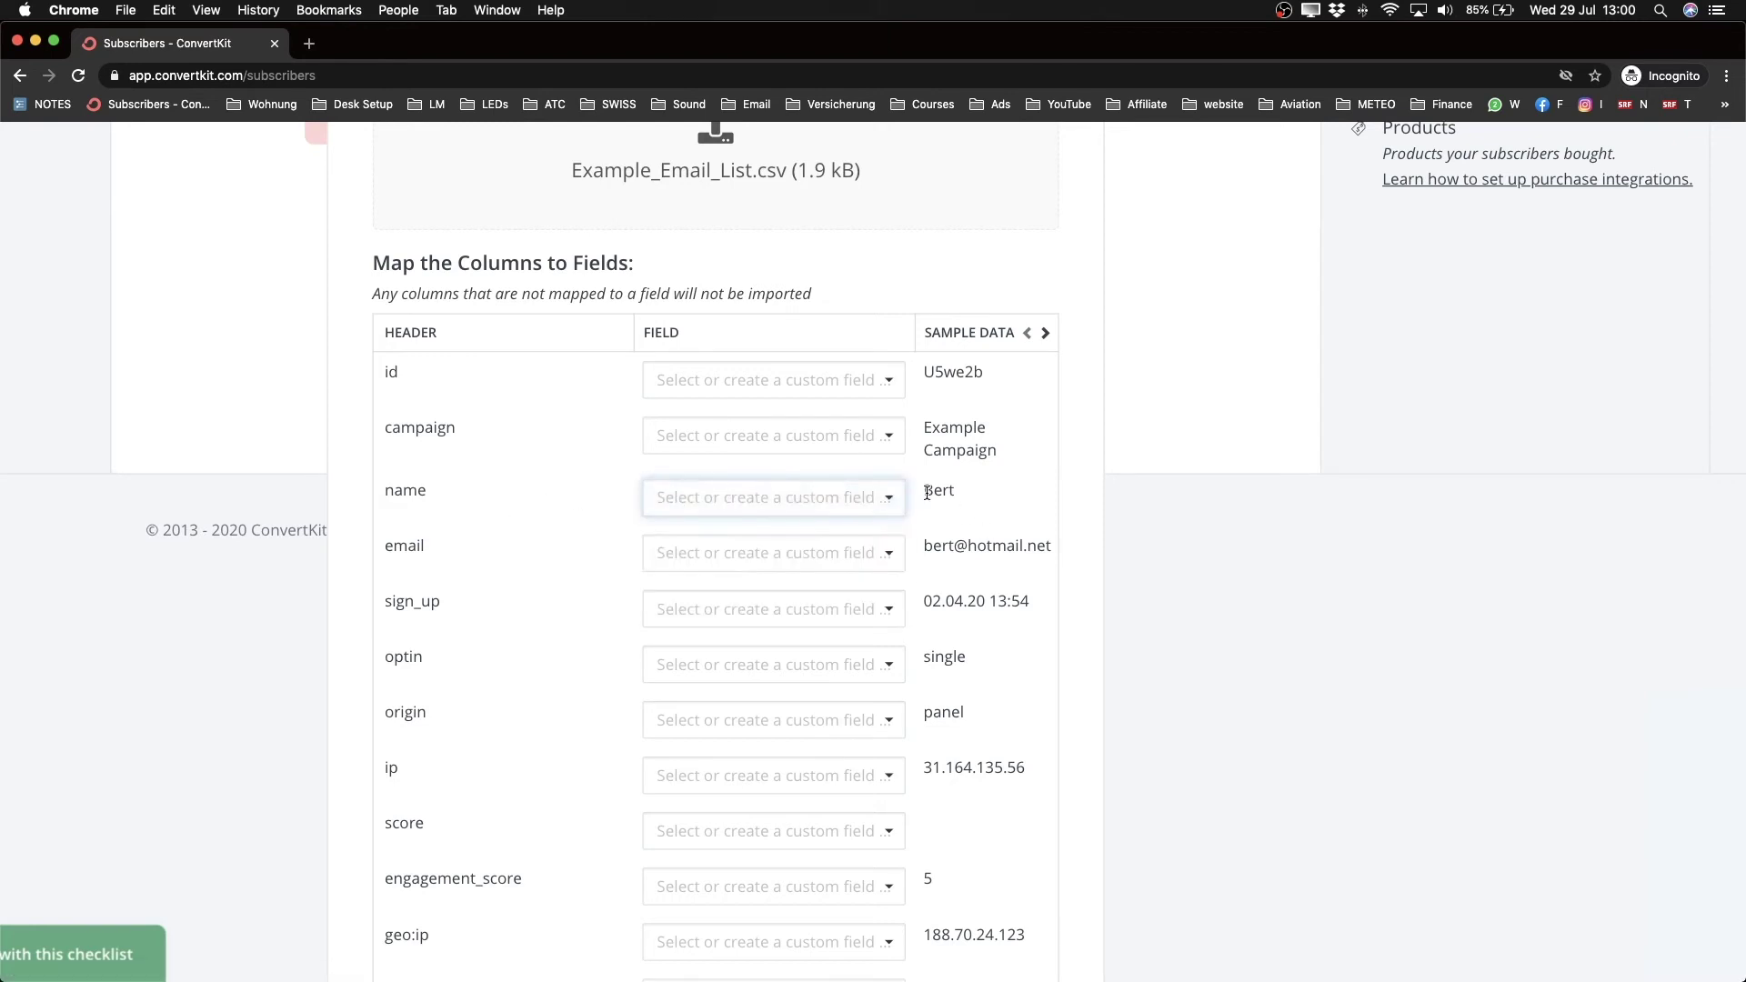
pyautogui.moveTo(927, 492); pyautogui.dragTo(982, 490)
pyautogui.click(842, 496)
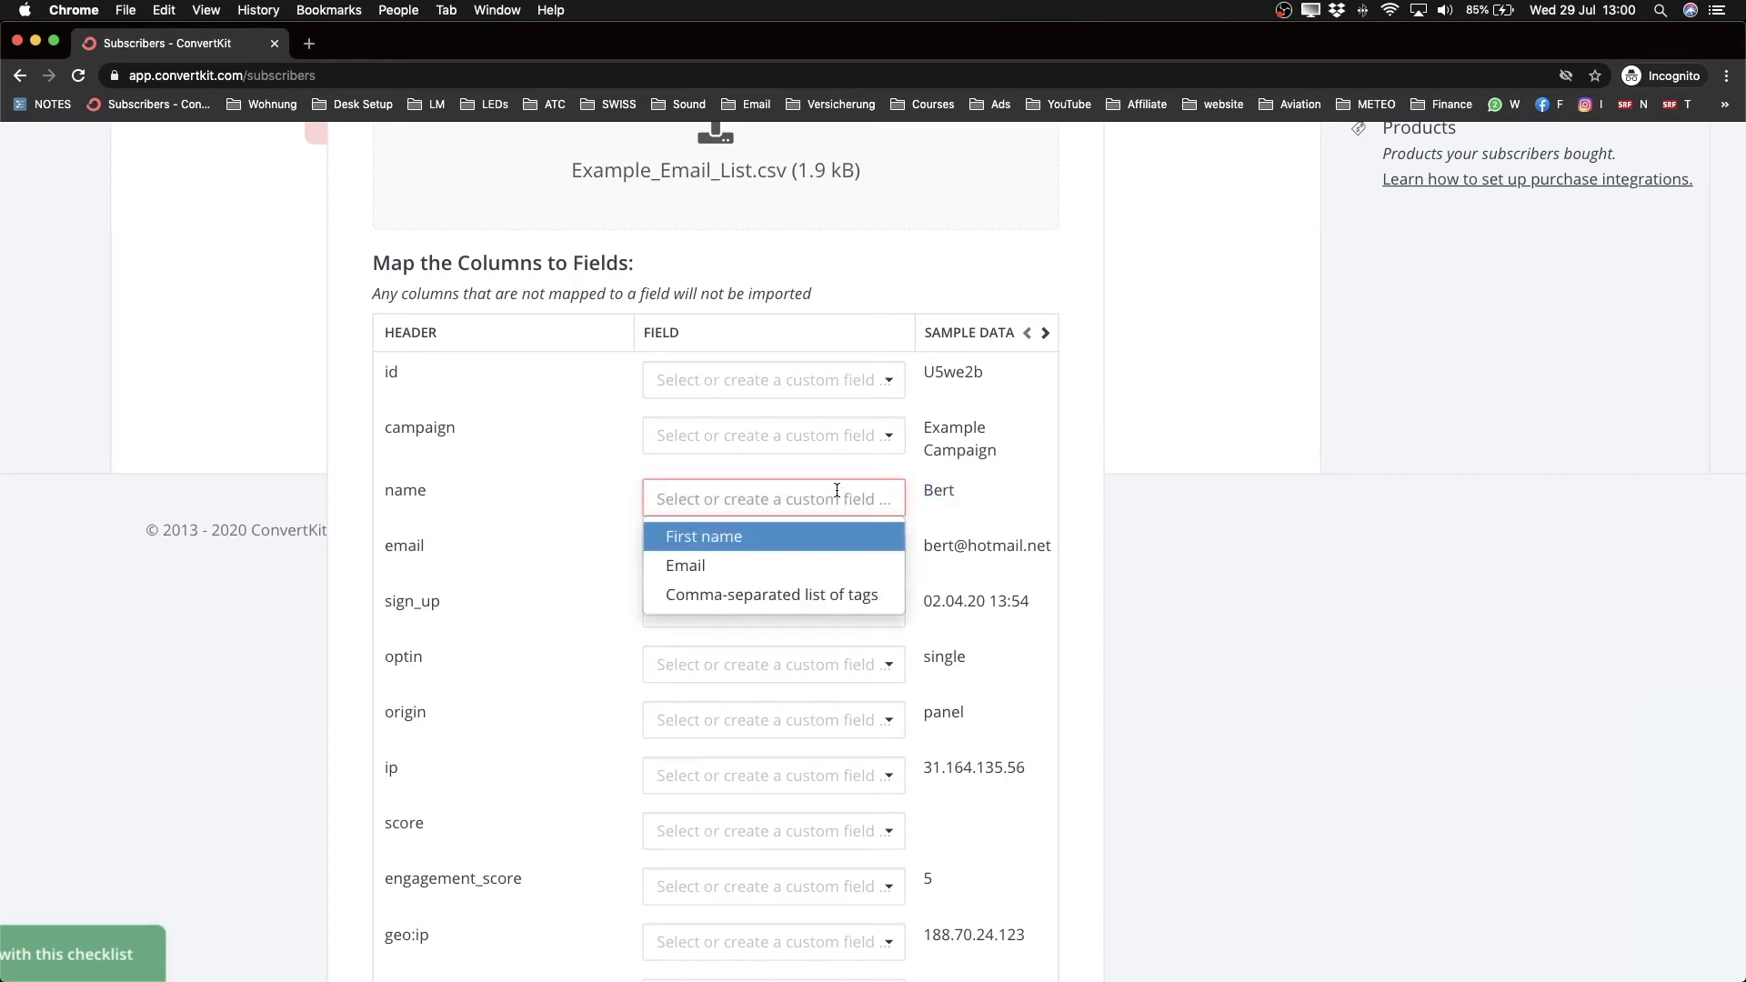
pyautogui.click(774, 547)
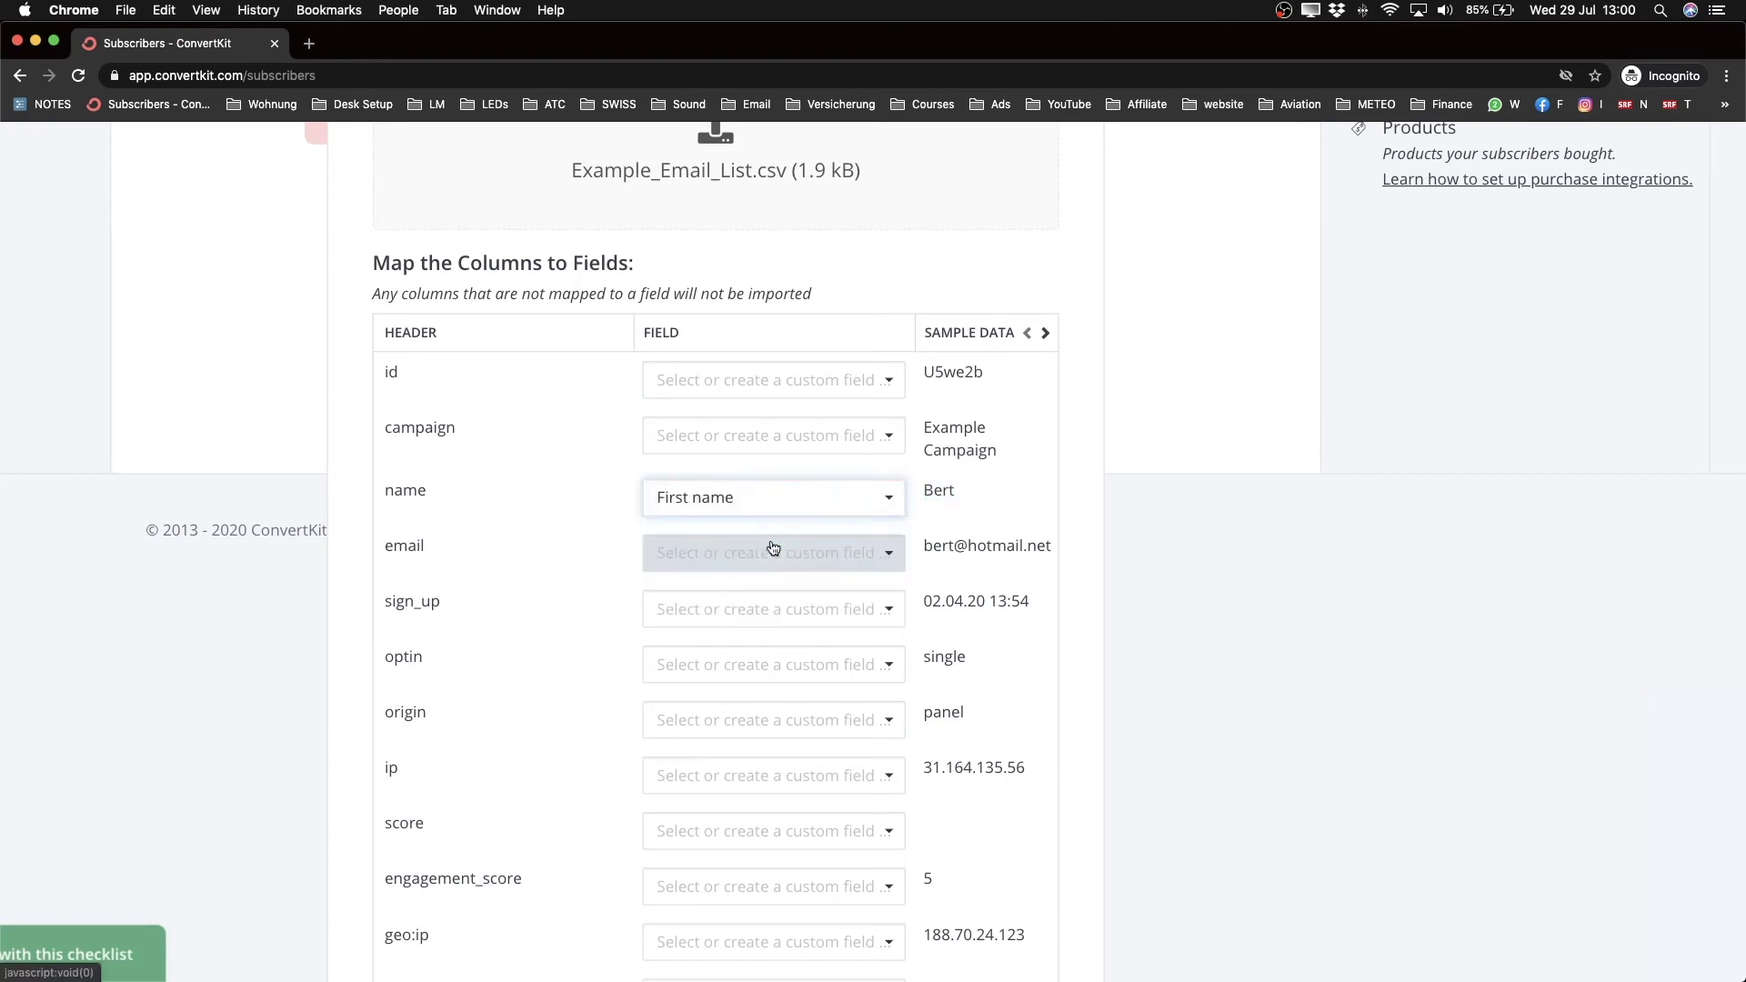
pyautogui.click(963, 505)
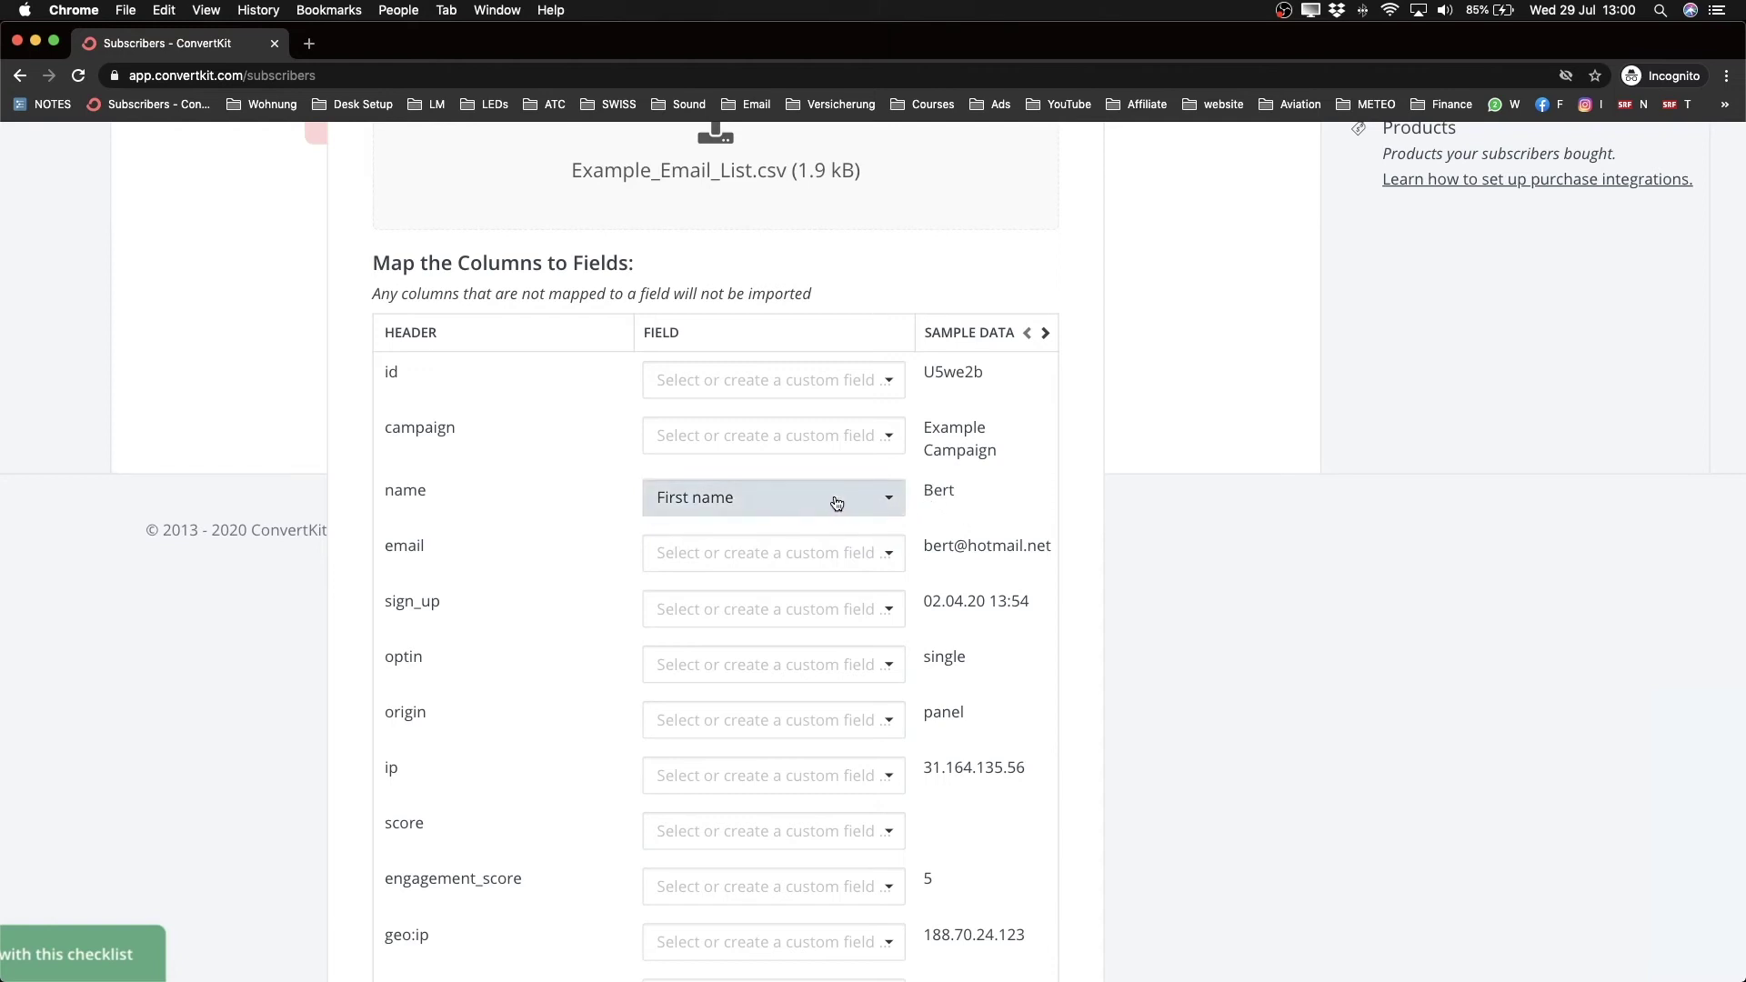
# - Map the email column to Email and scroll to the bottom of the mapping table
pyautogui.moveTo(937, 547); pyautogui.dragTo(890, 552)
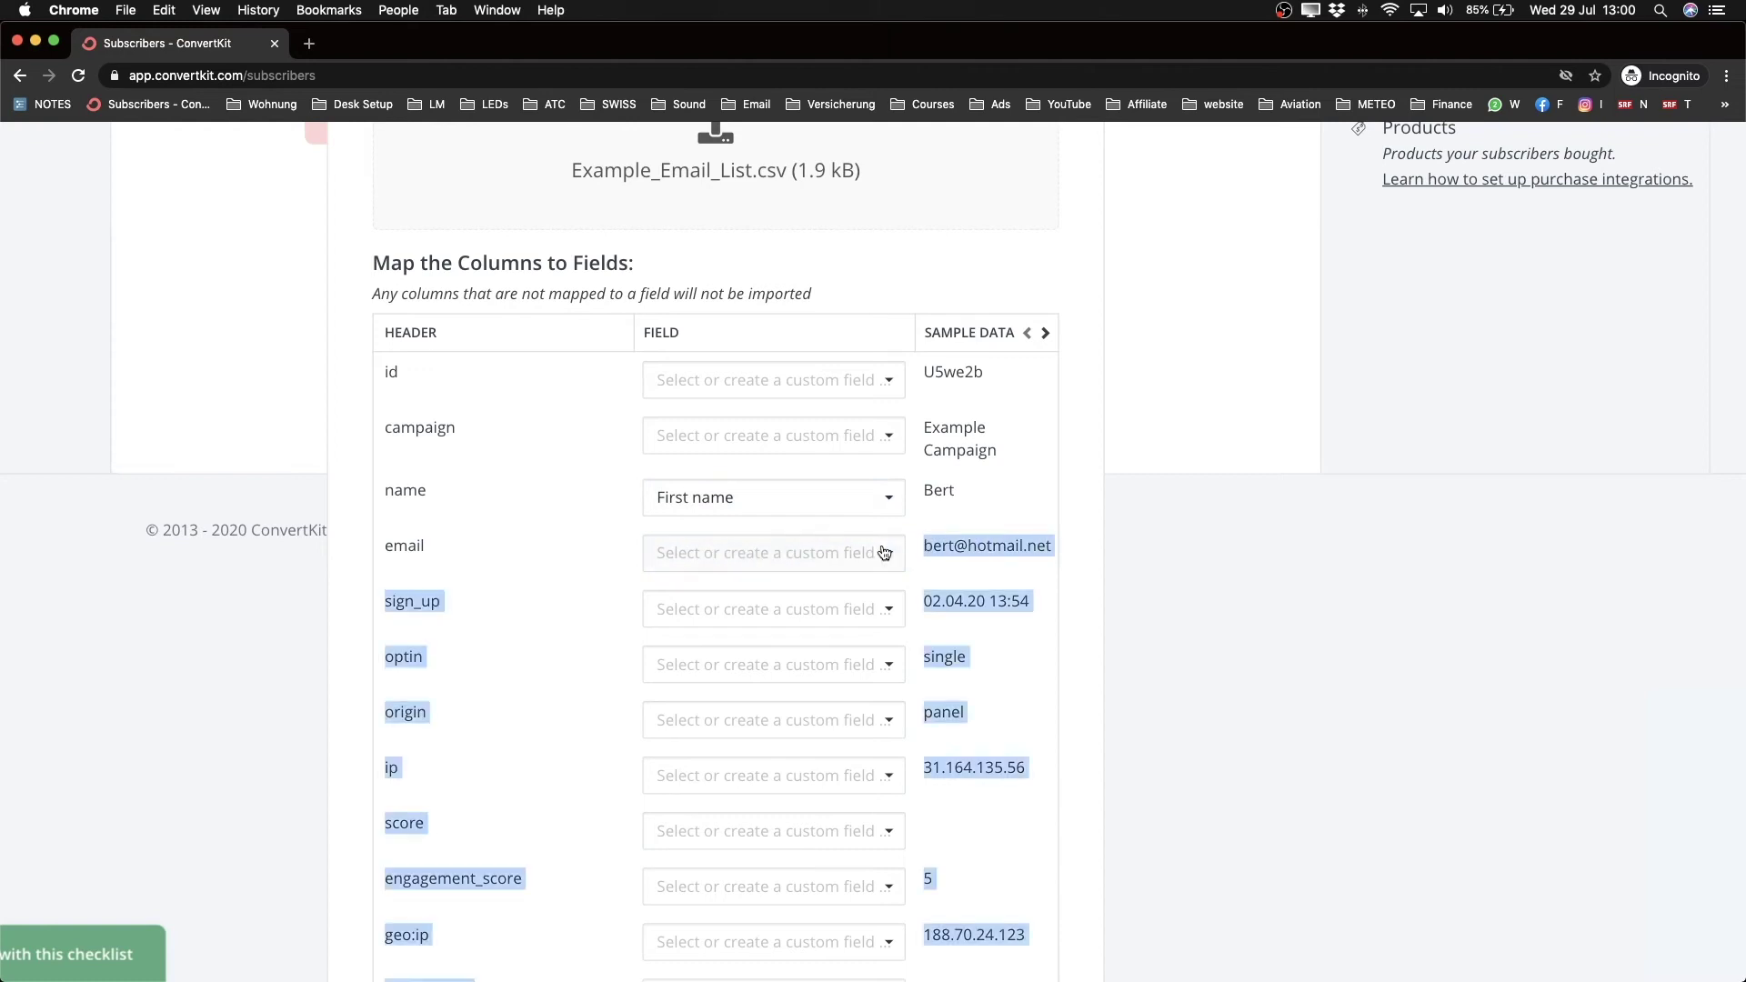
pyautogui.click(901, 550)
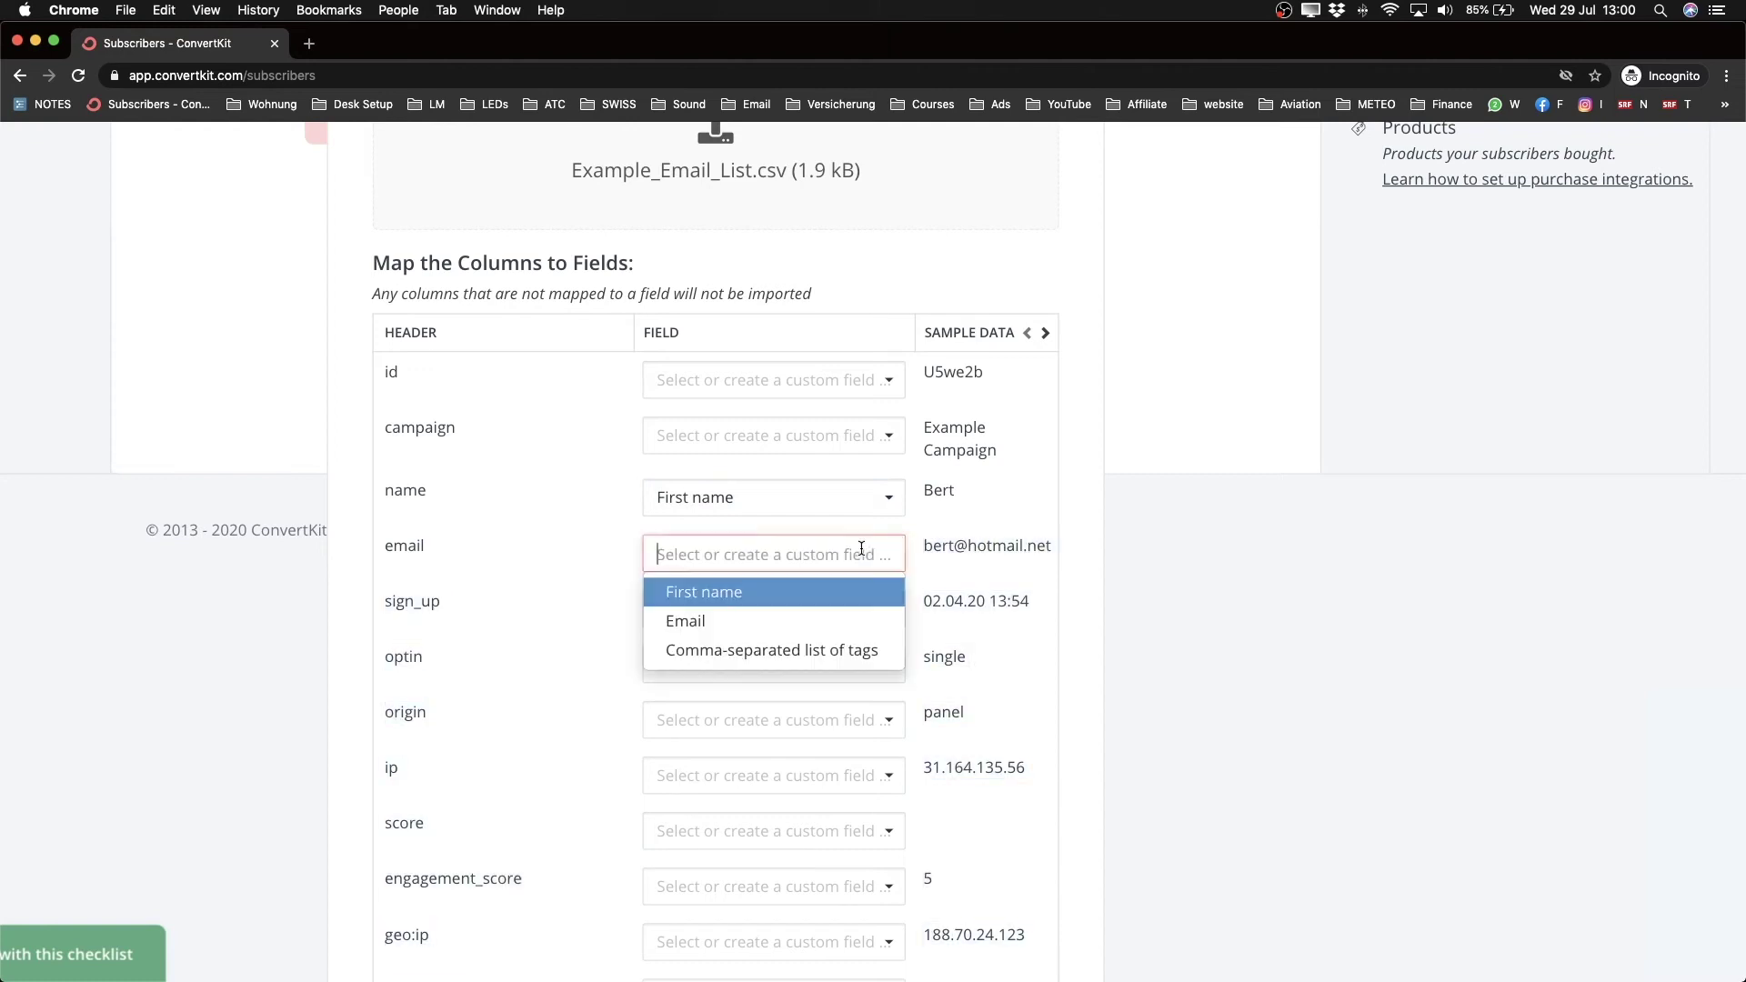
pyautogui.click(758, 621)
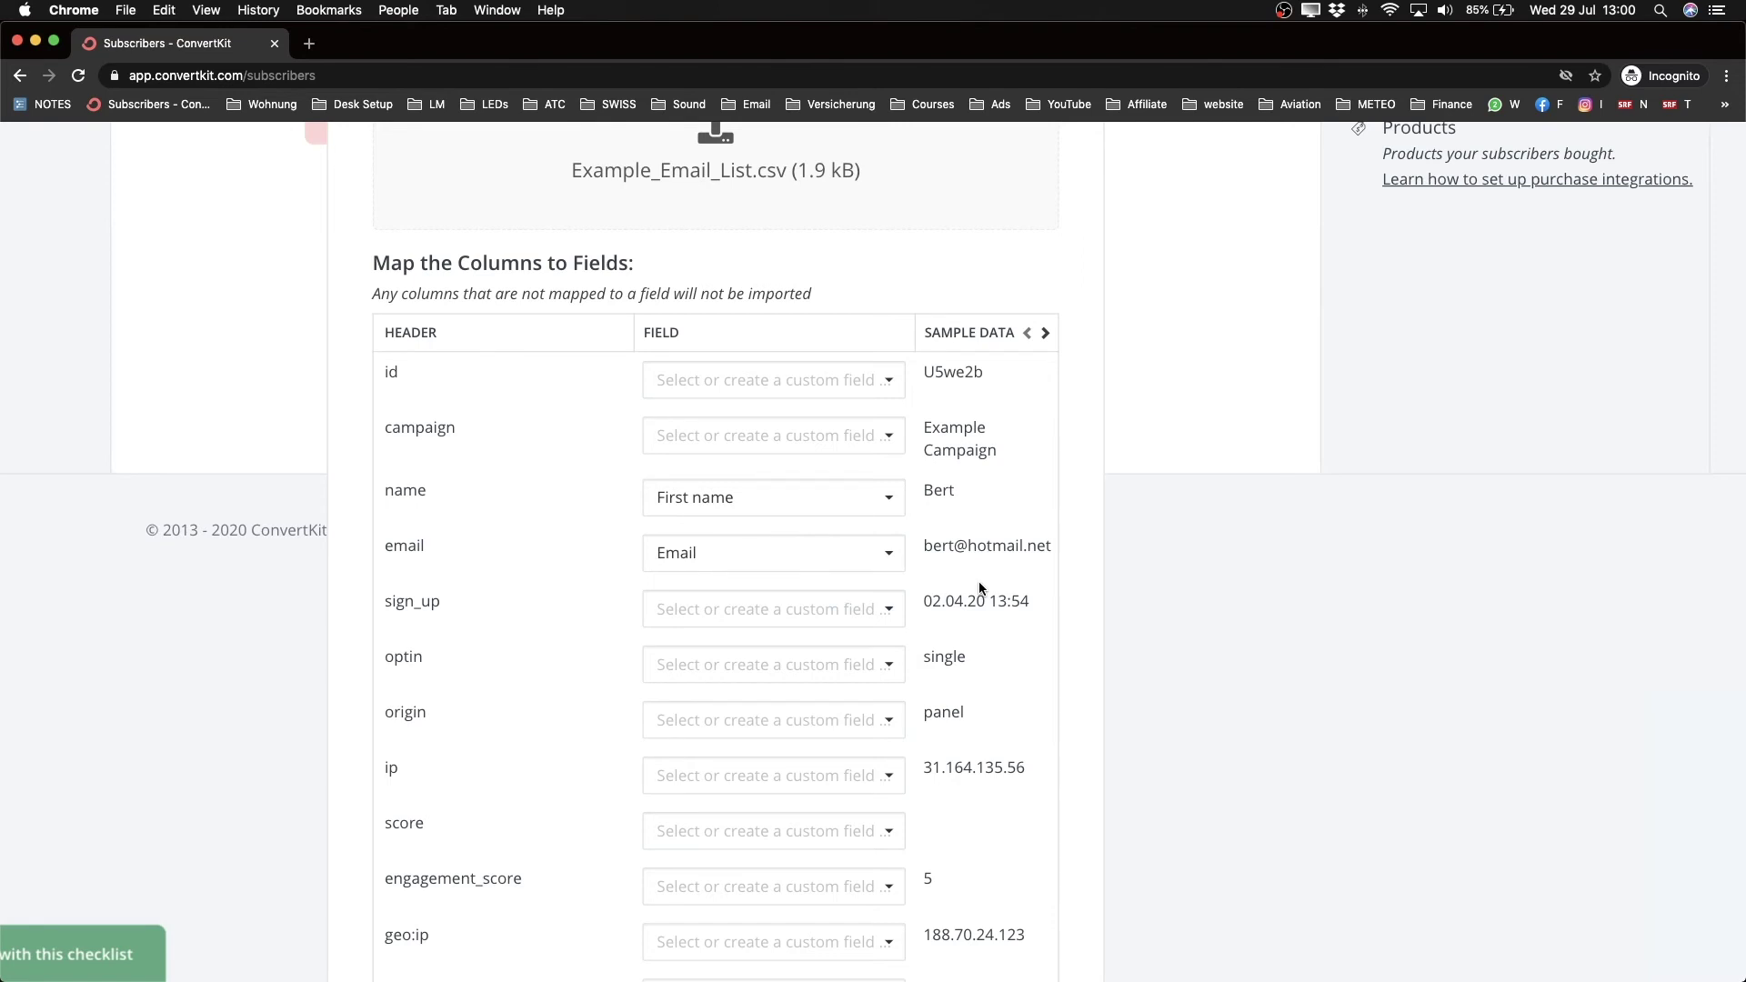
pyautogui.scroll(-2, 978, 582)
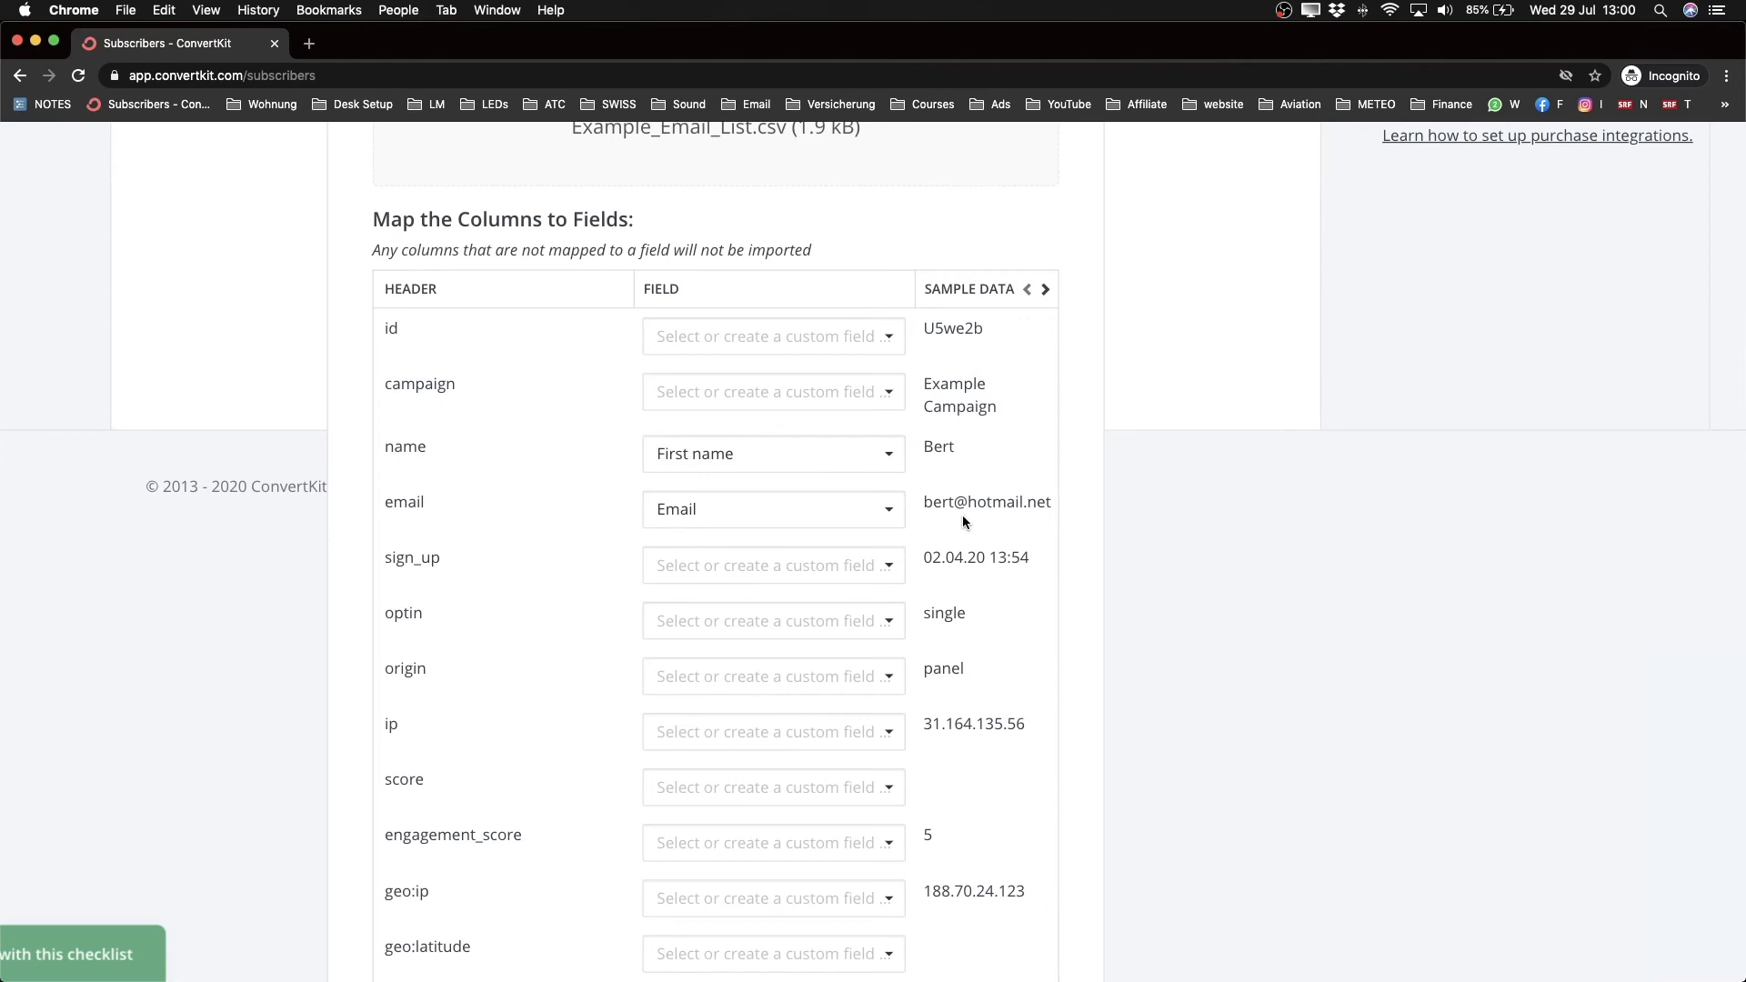
pyautogui.scroll(-6, 973, 515)
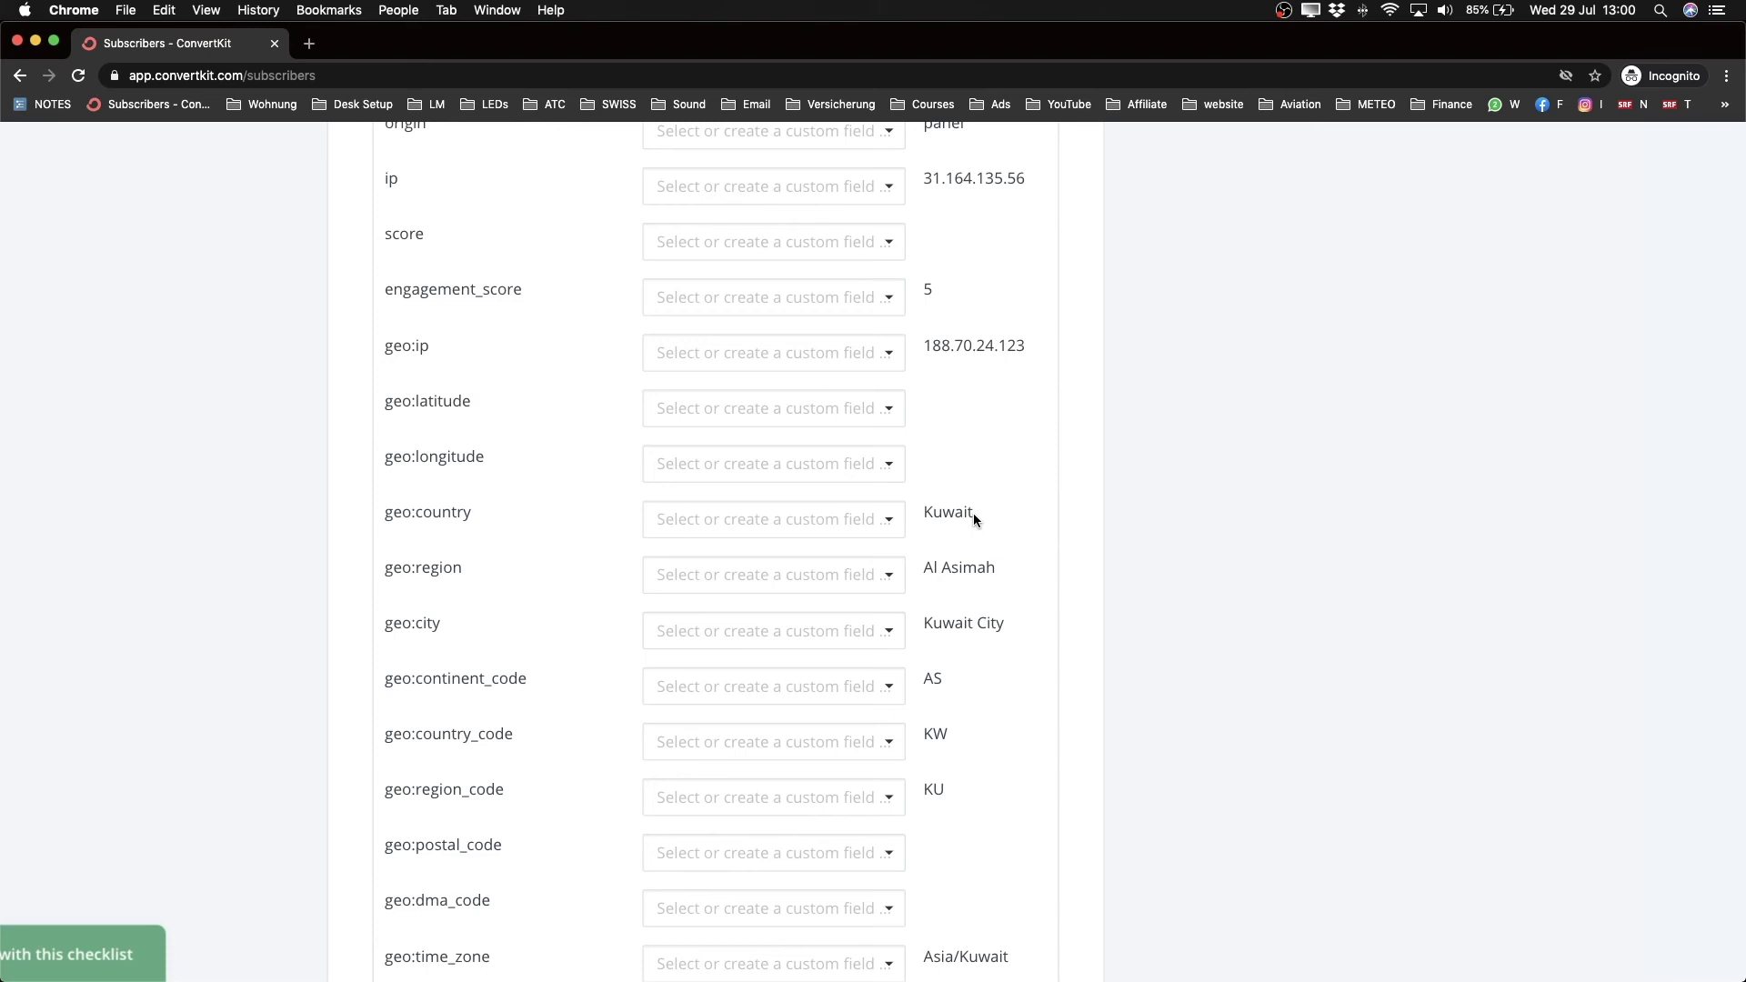
pyautogui.scroll(5, 964, 533)
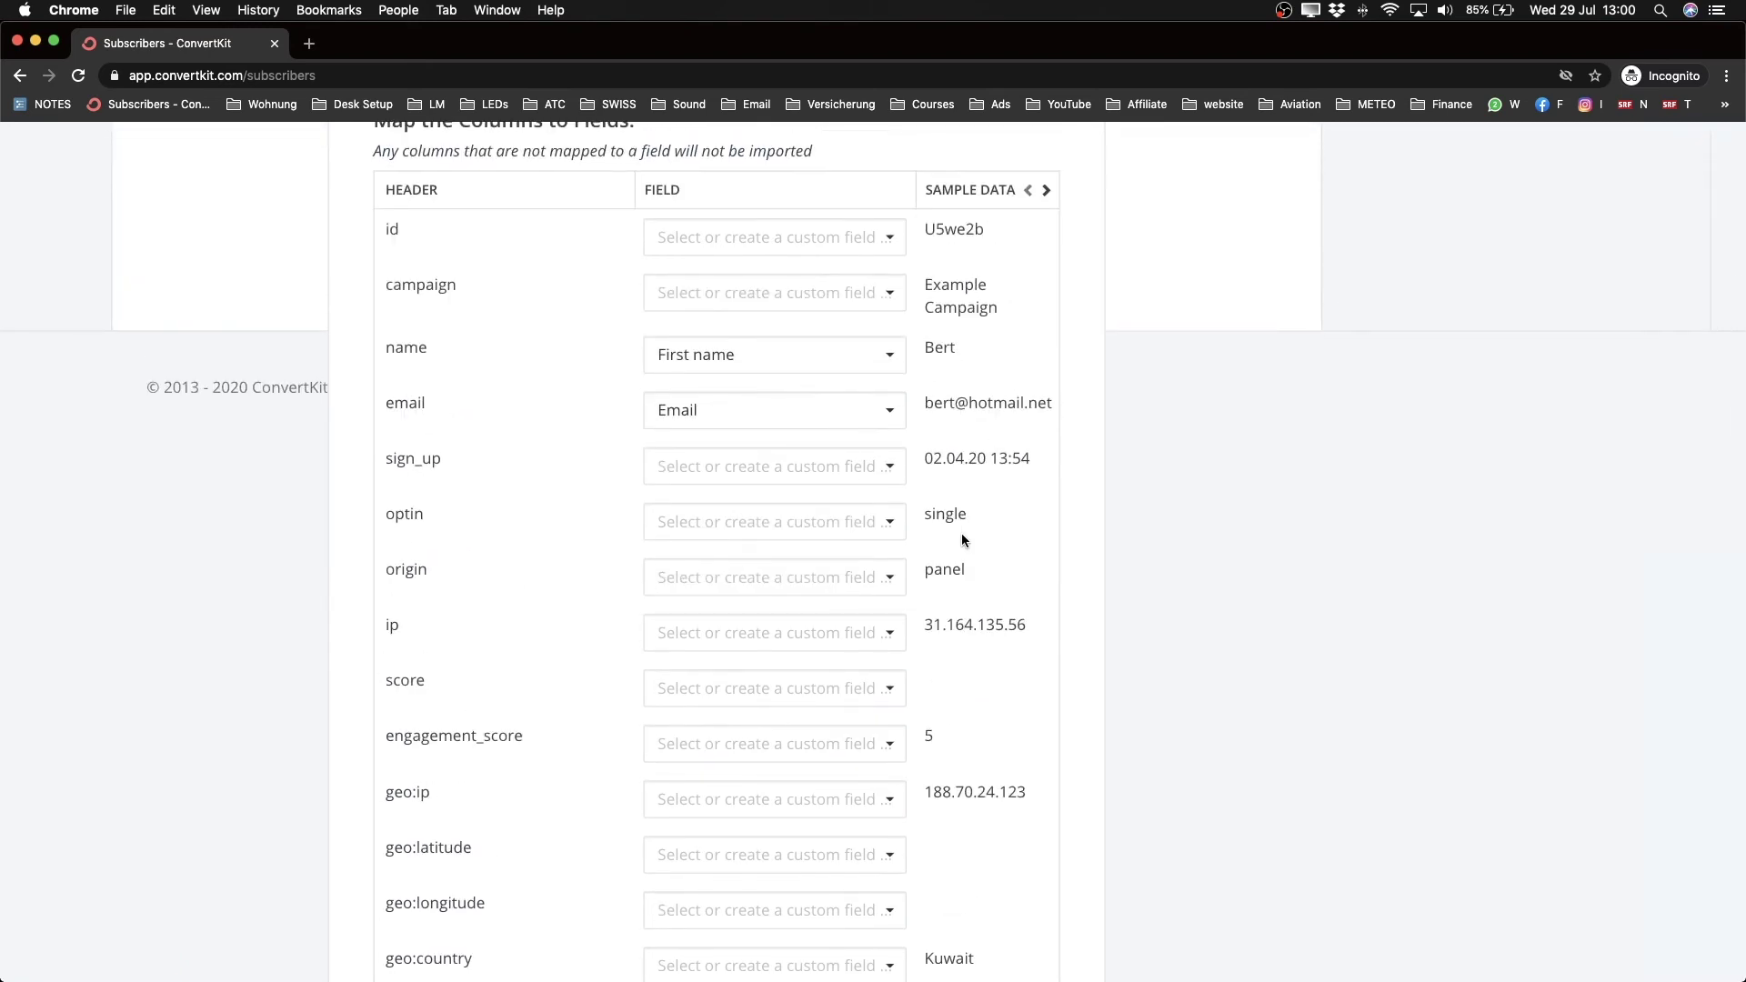
pyautogui.scroll(-10, 964, 541)
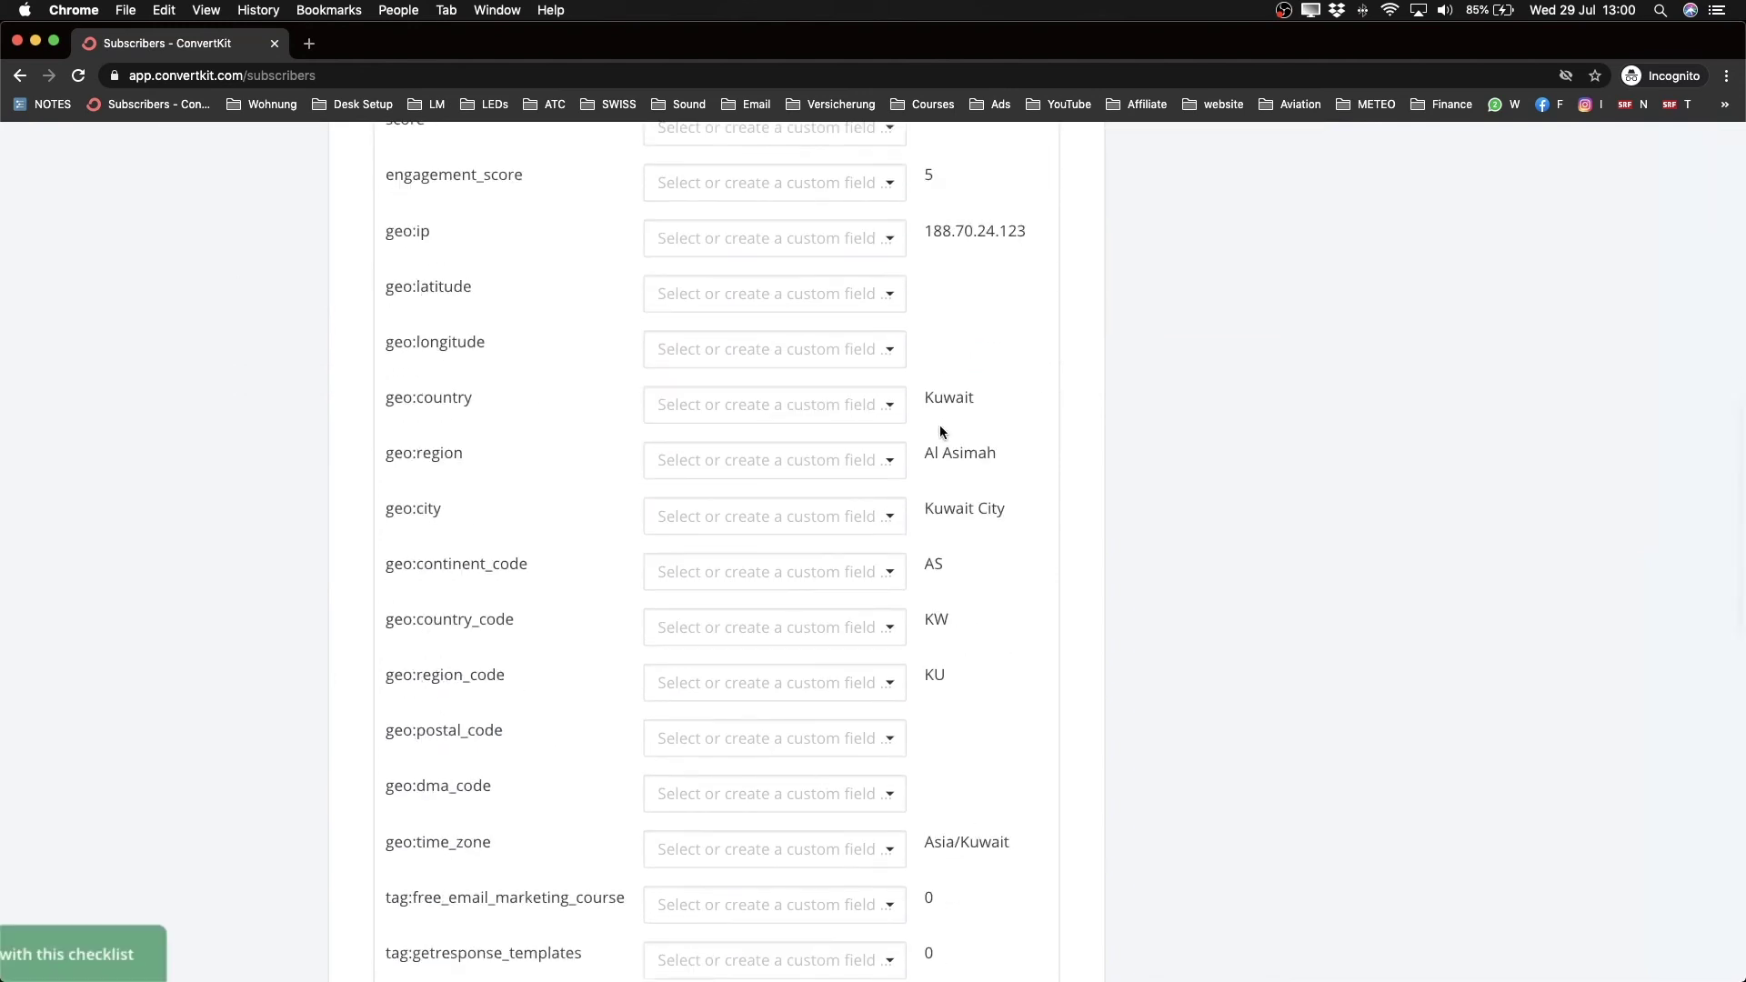
pyautogui.scroll(-9, 941, 427)
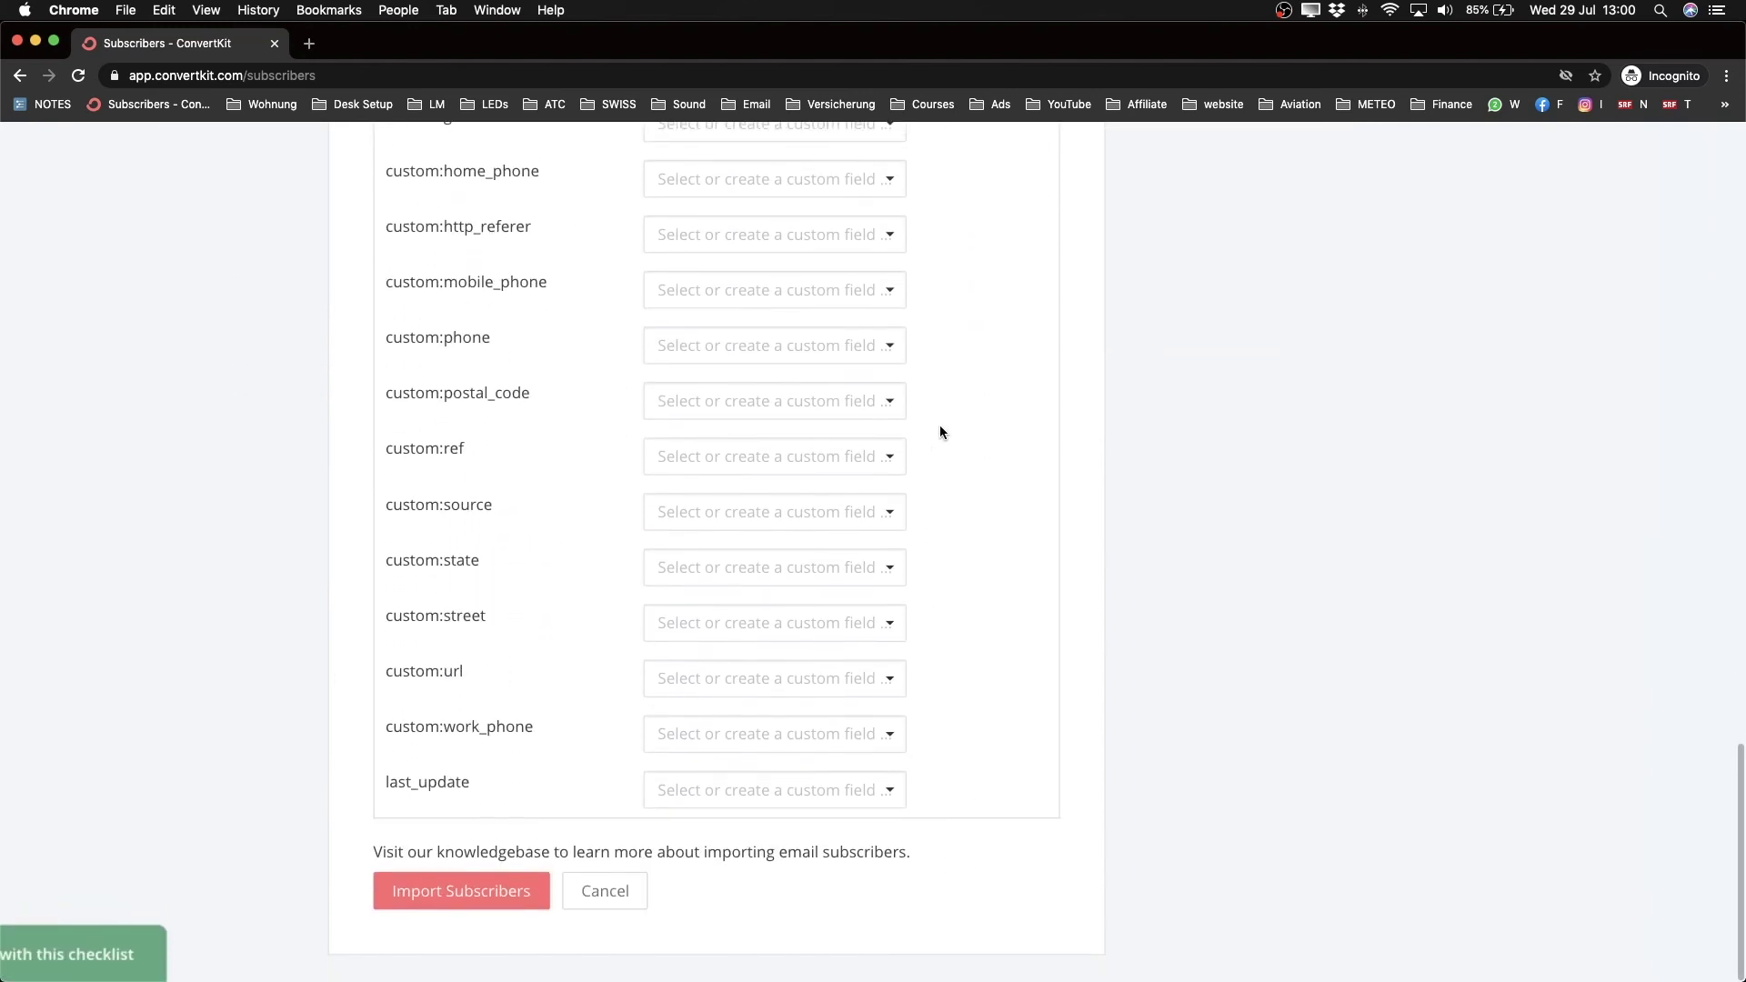
# - Submit the subscriber import and reload the Subscribers page
pyautogui.click(431, 899)
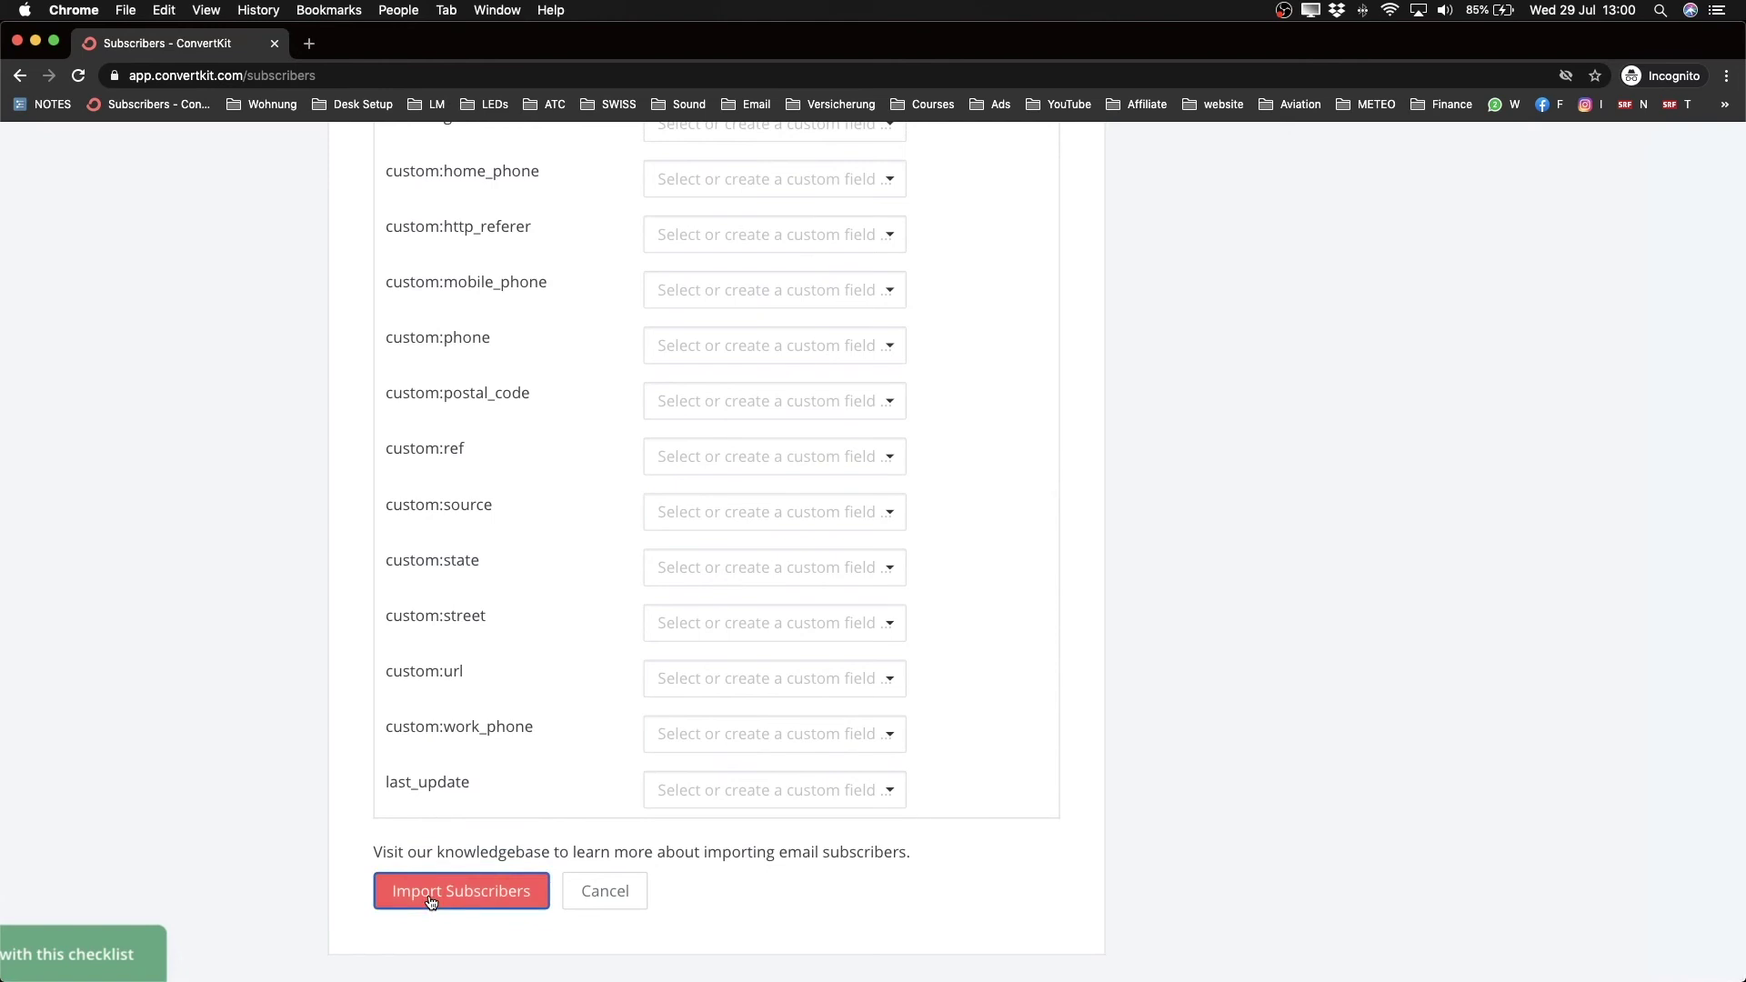
pyautogui.click(451, 894)
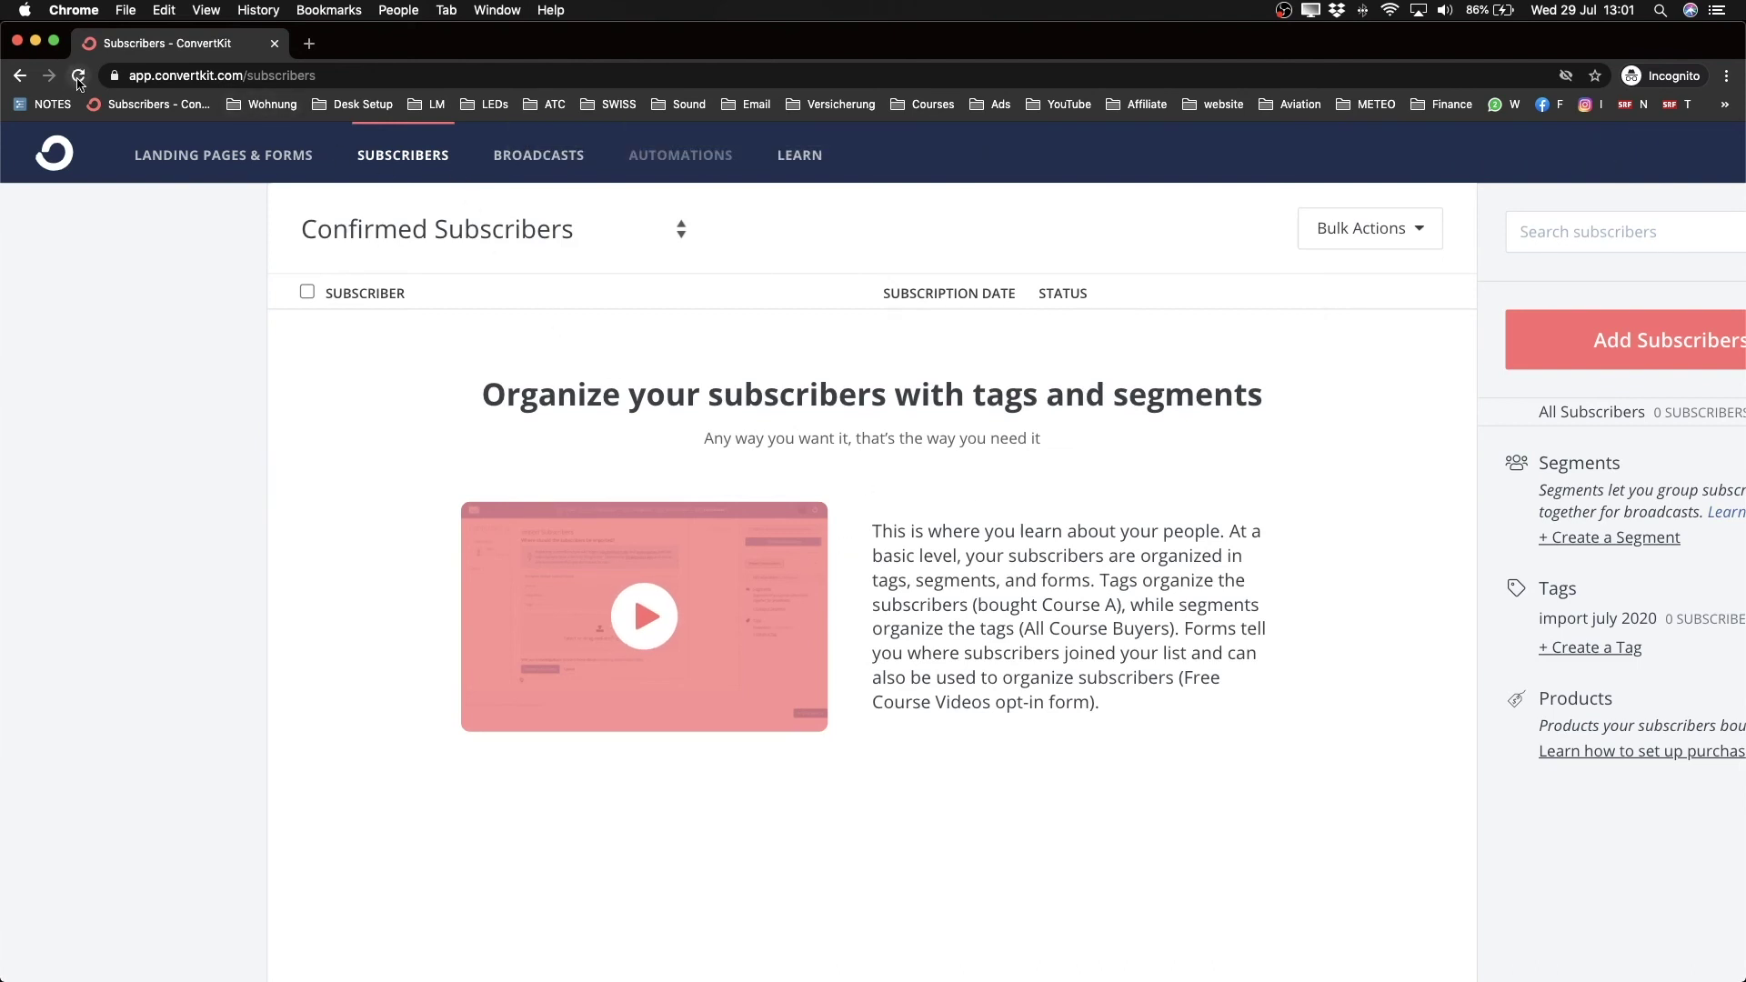
pyautogui.click(79, 77)
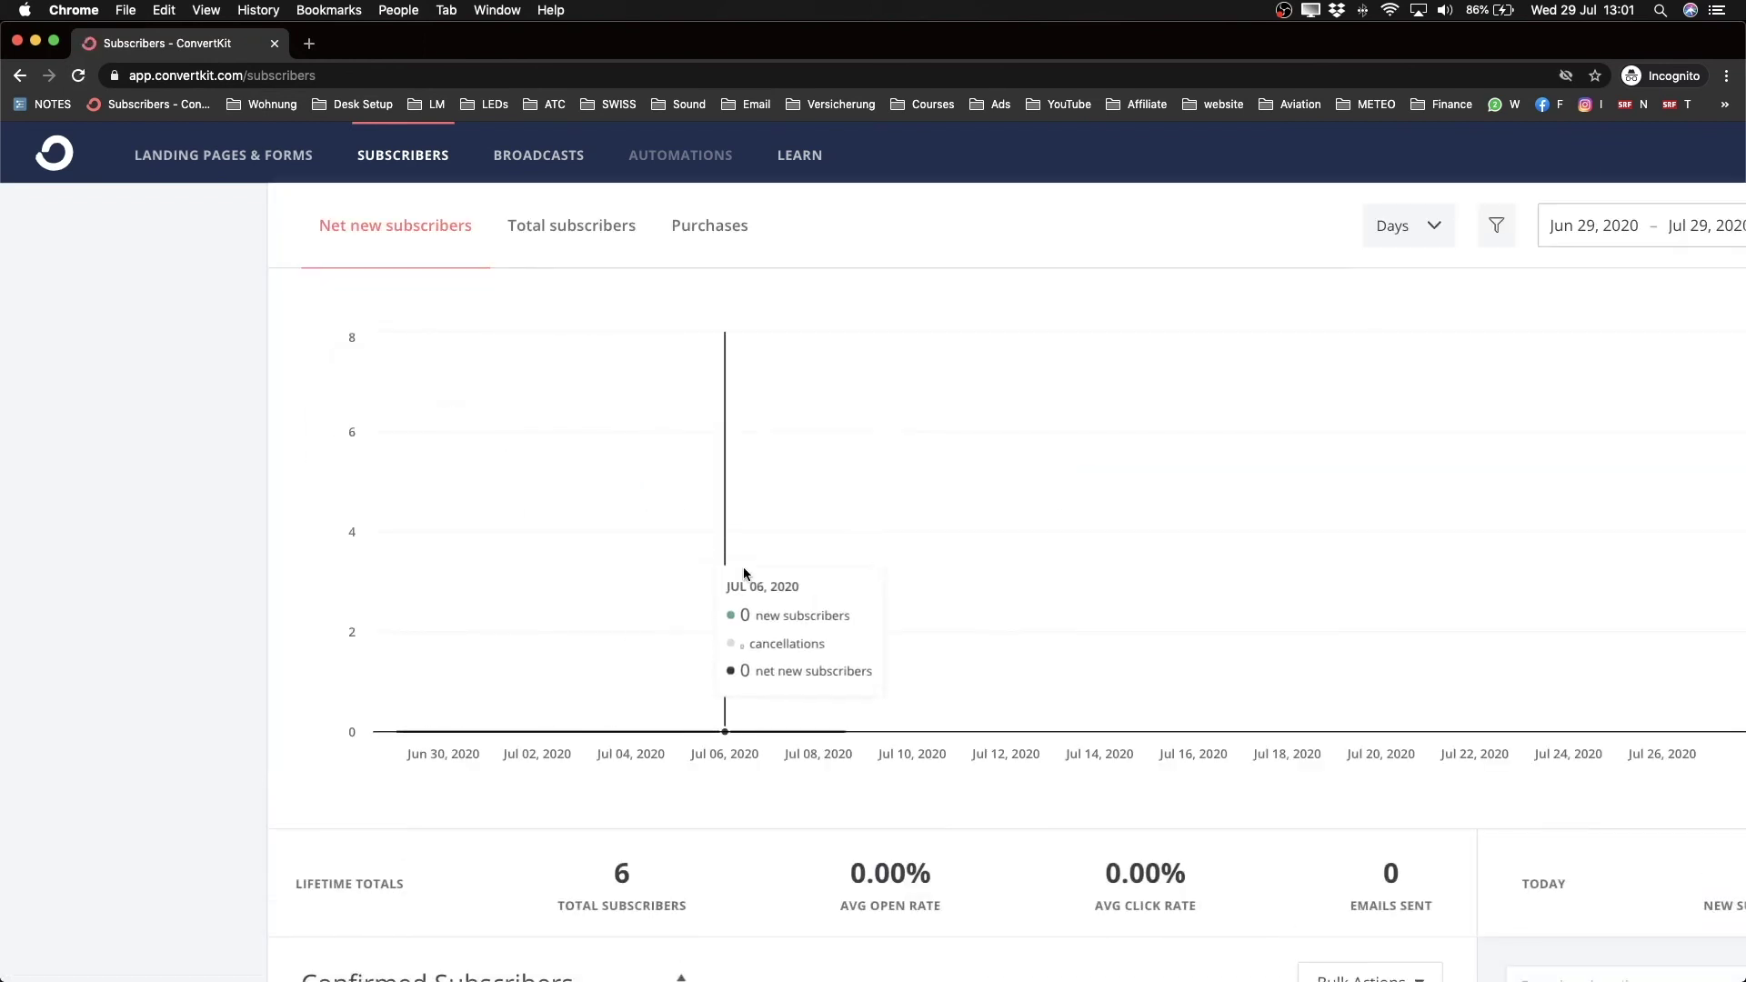
# - Bring the six confirmed subscribers into view and zoom in the browser
pyautogui.scroll(-8, 969, 593)
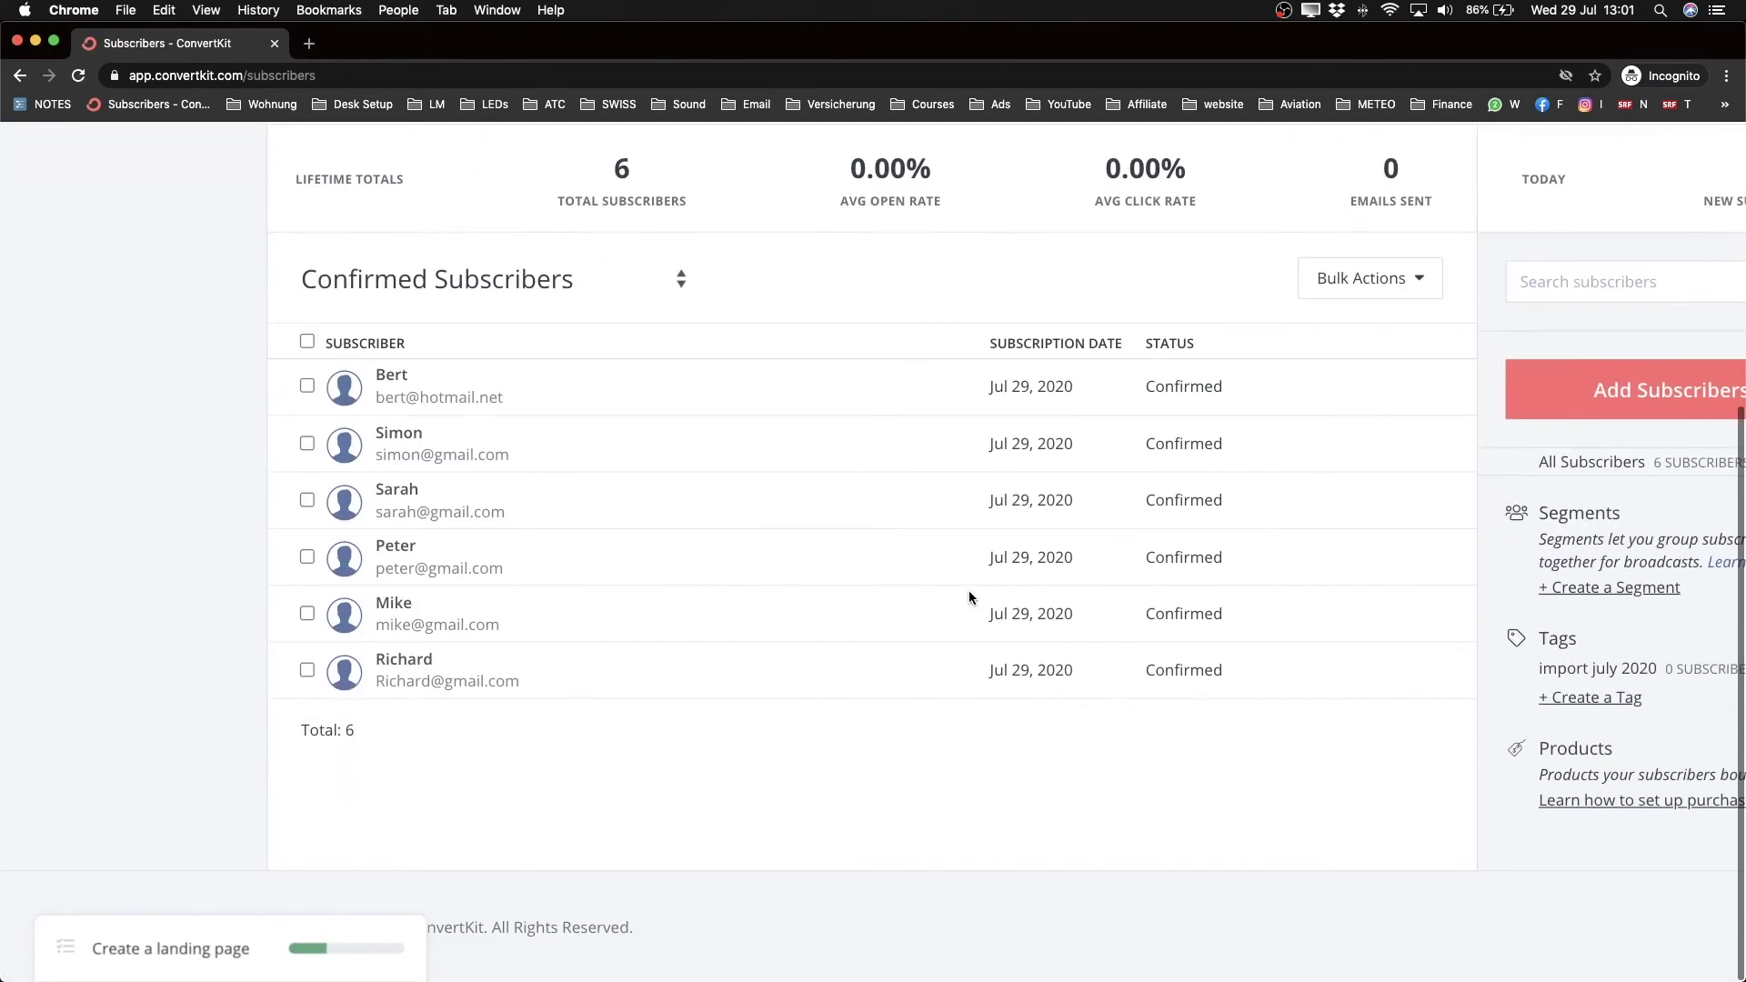
pyautogui.scroll(2, 714, 523)
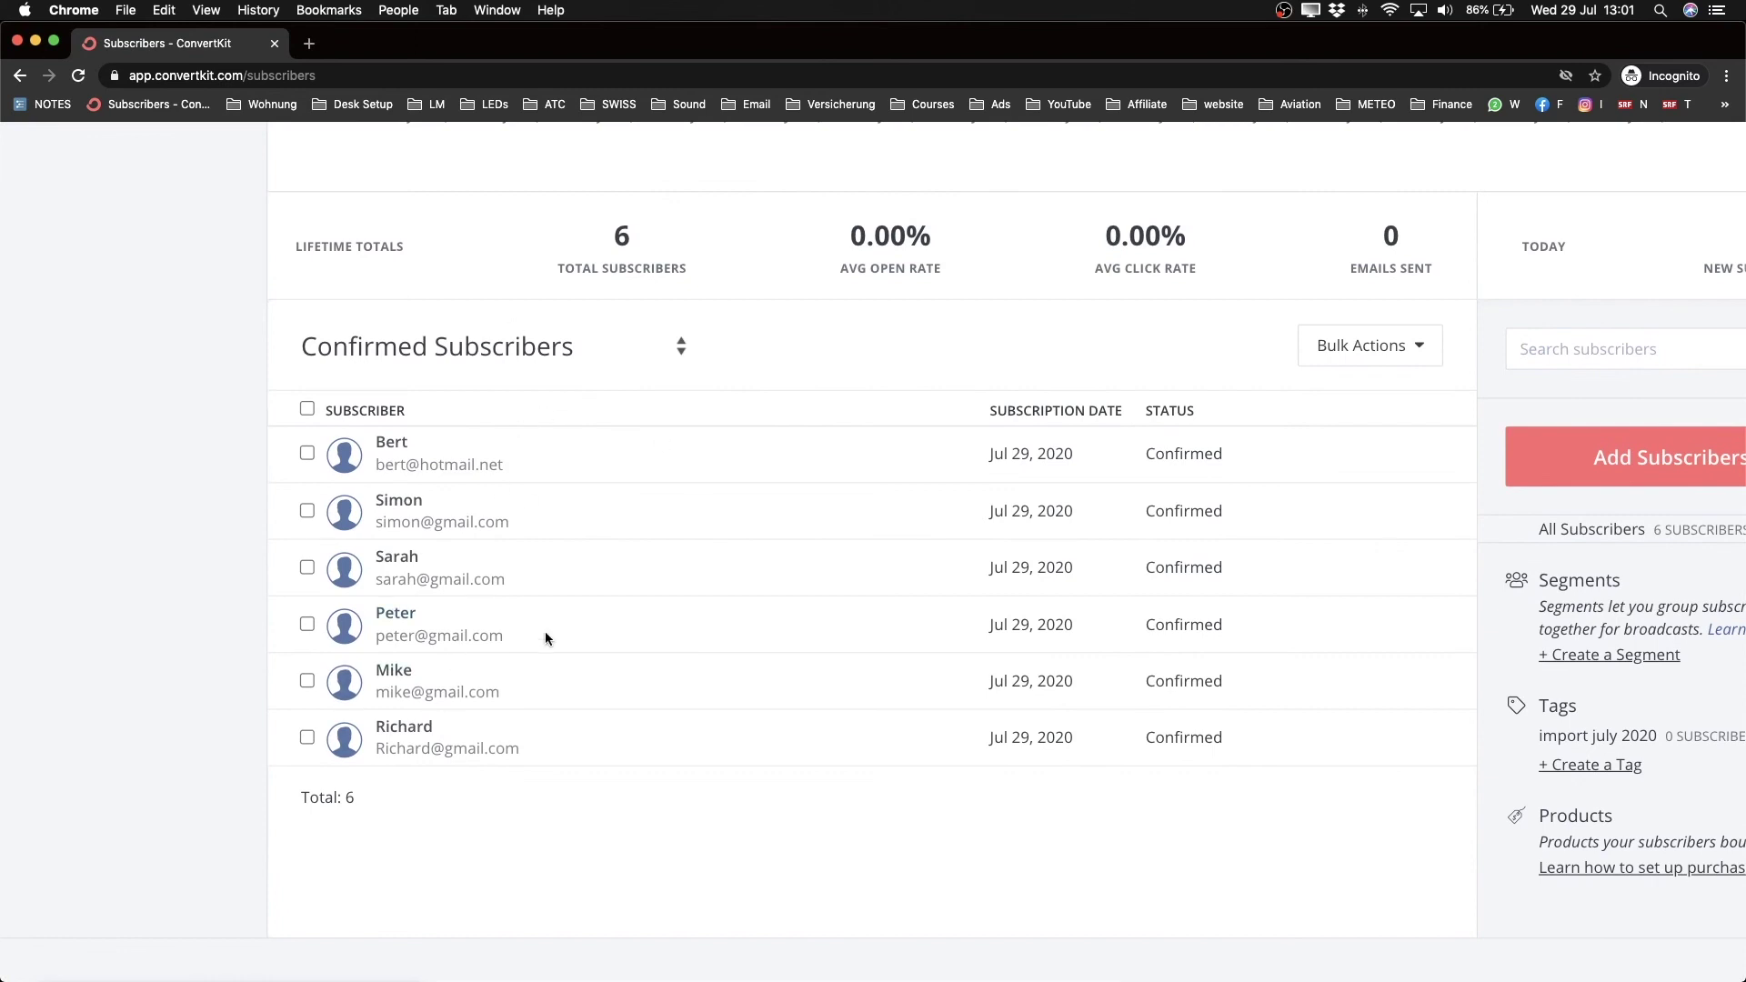
pyautogui.scroll(5, 546, 639)
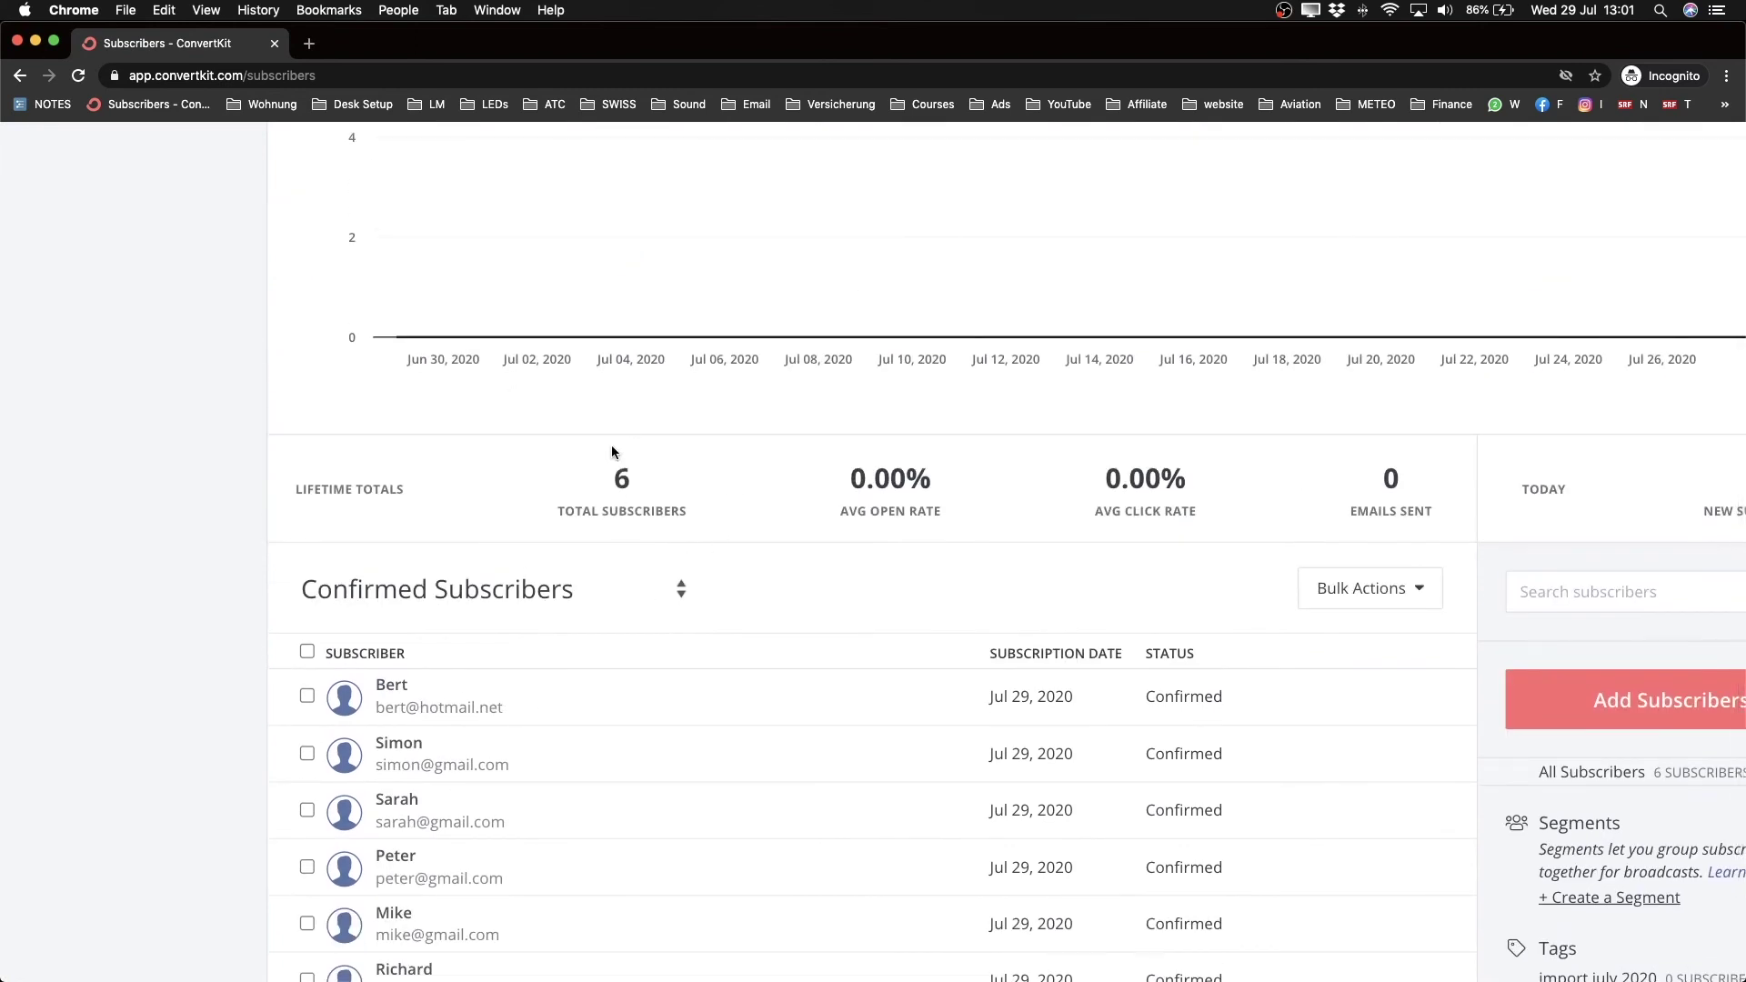
pyautogui.hscroll(1, 657, 533)
pyautogui.hscroll(-3, 657, 533)
pyautogui.keyDown('ctrl'); pyautogui.scroll(-5, 680, 506); pyautogui.keyUp('ctrl')
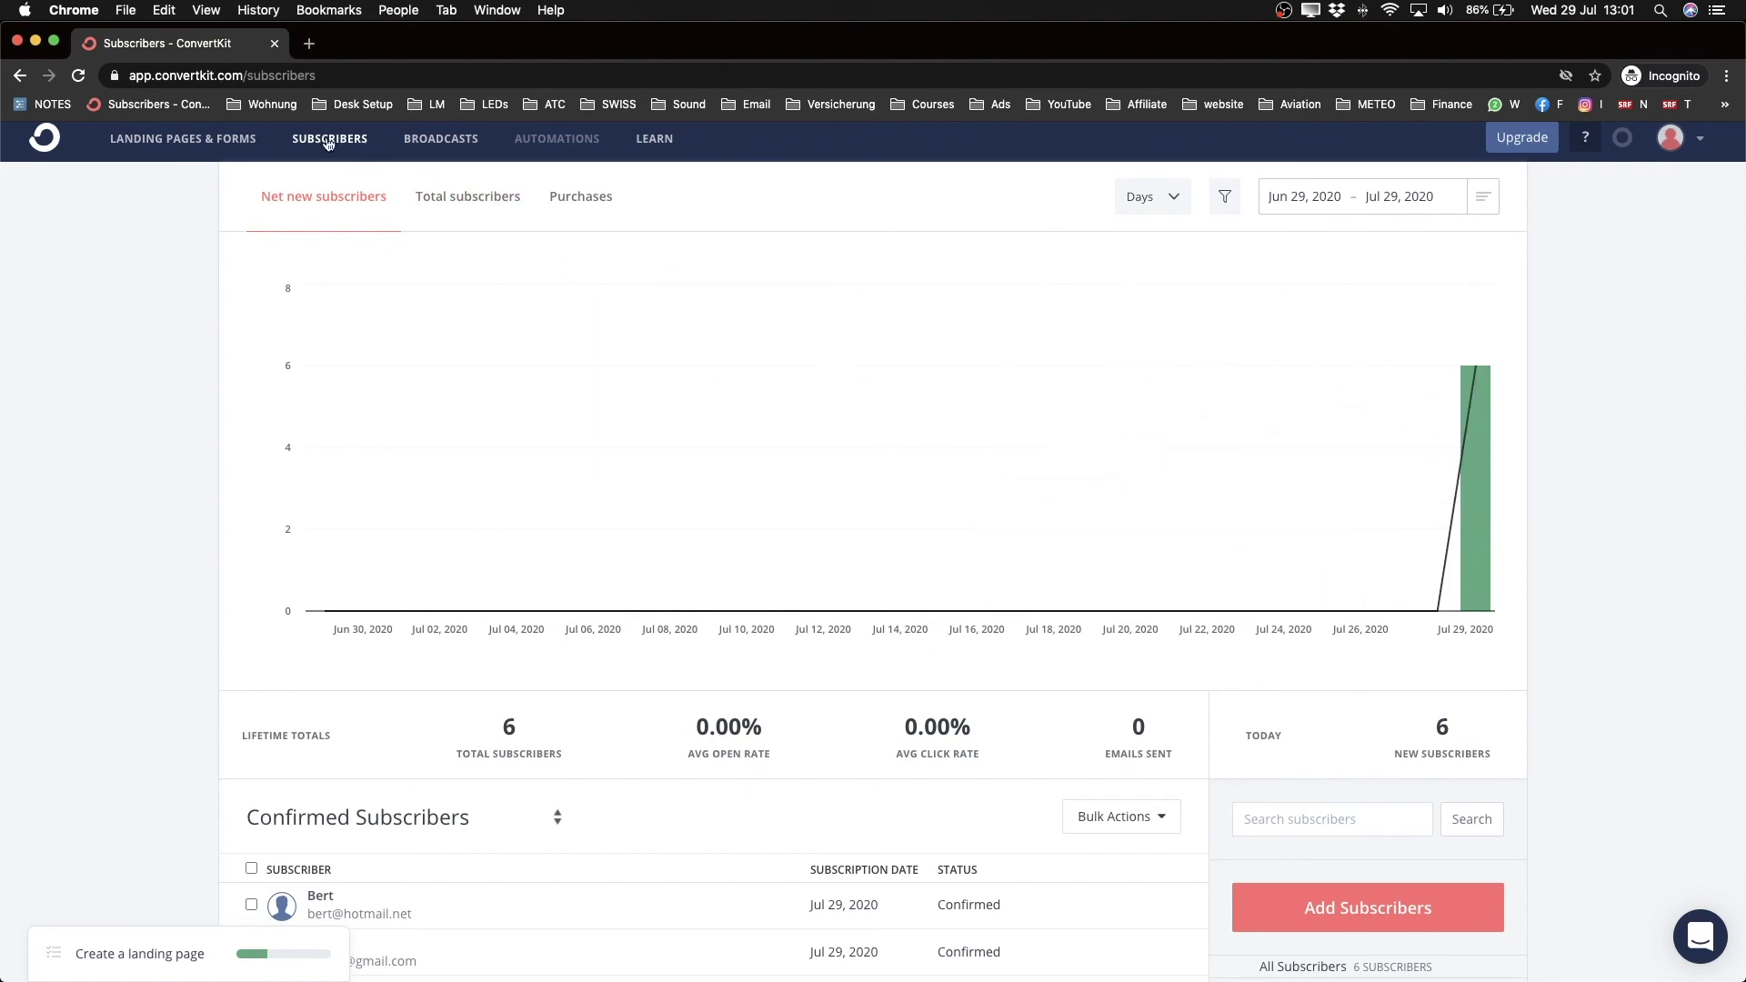
pyautogui.scroll(-3, 549, 499)
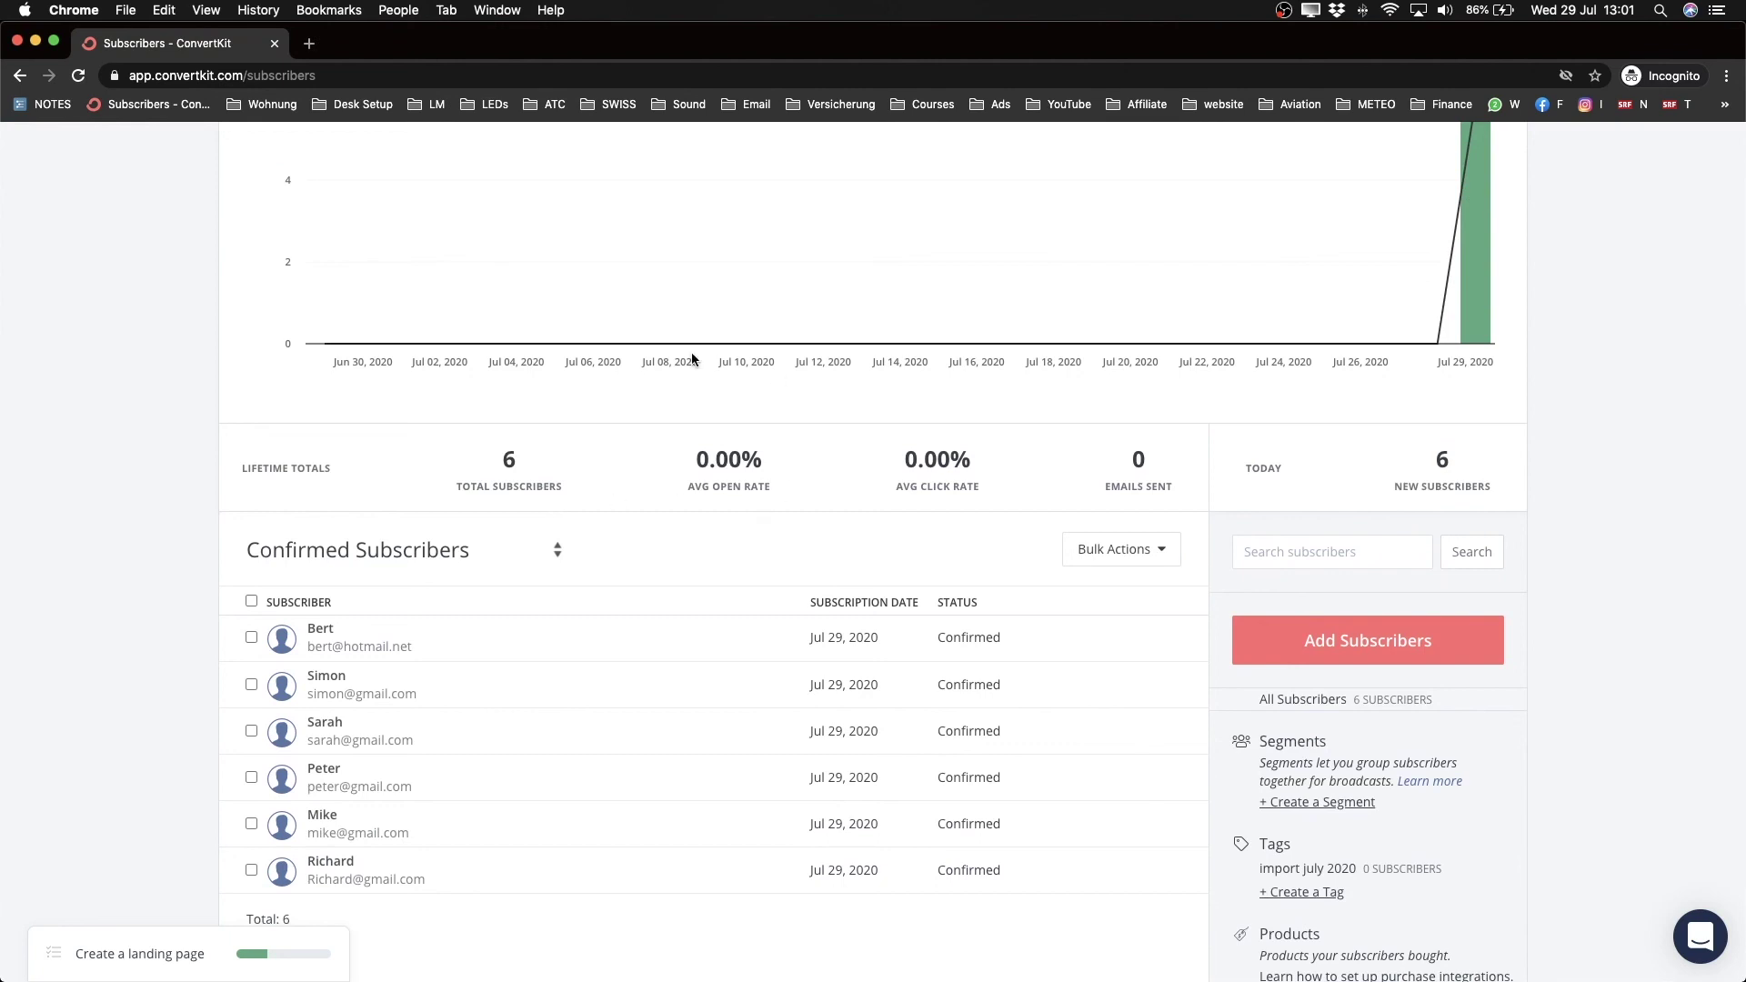
pyautogui.press('super+equal')
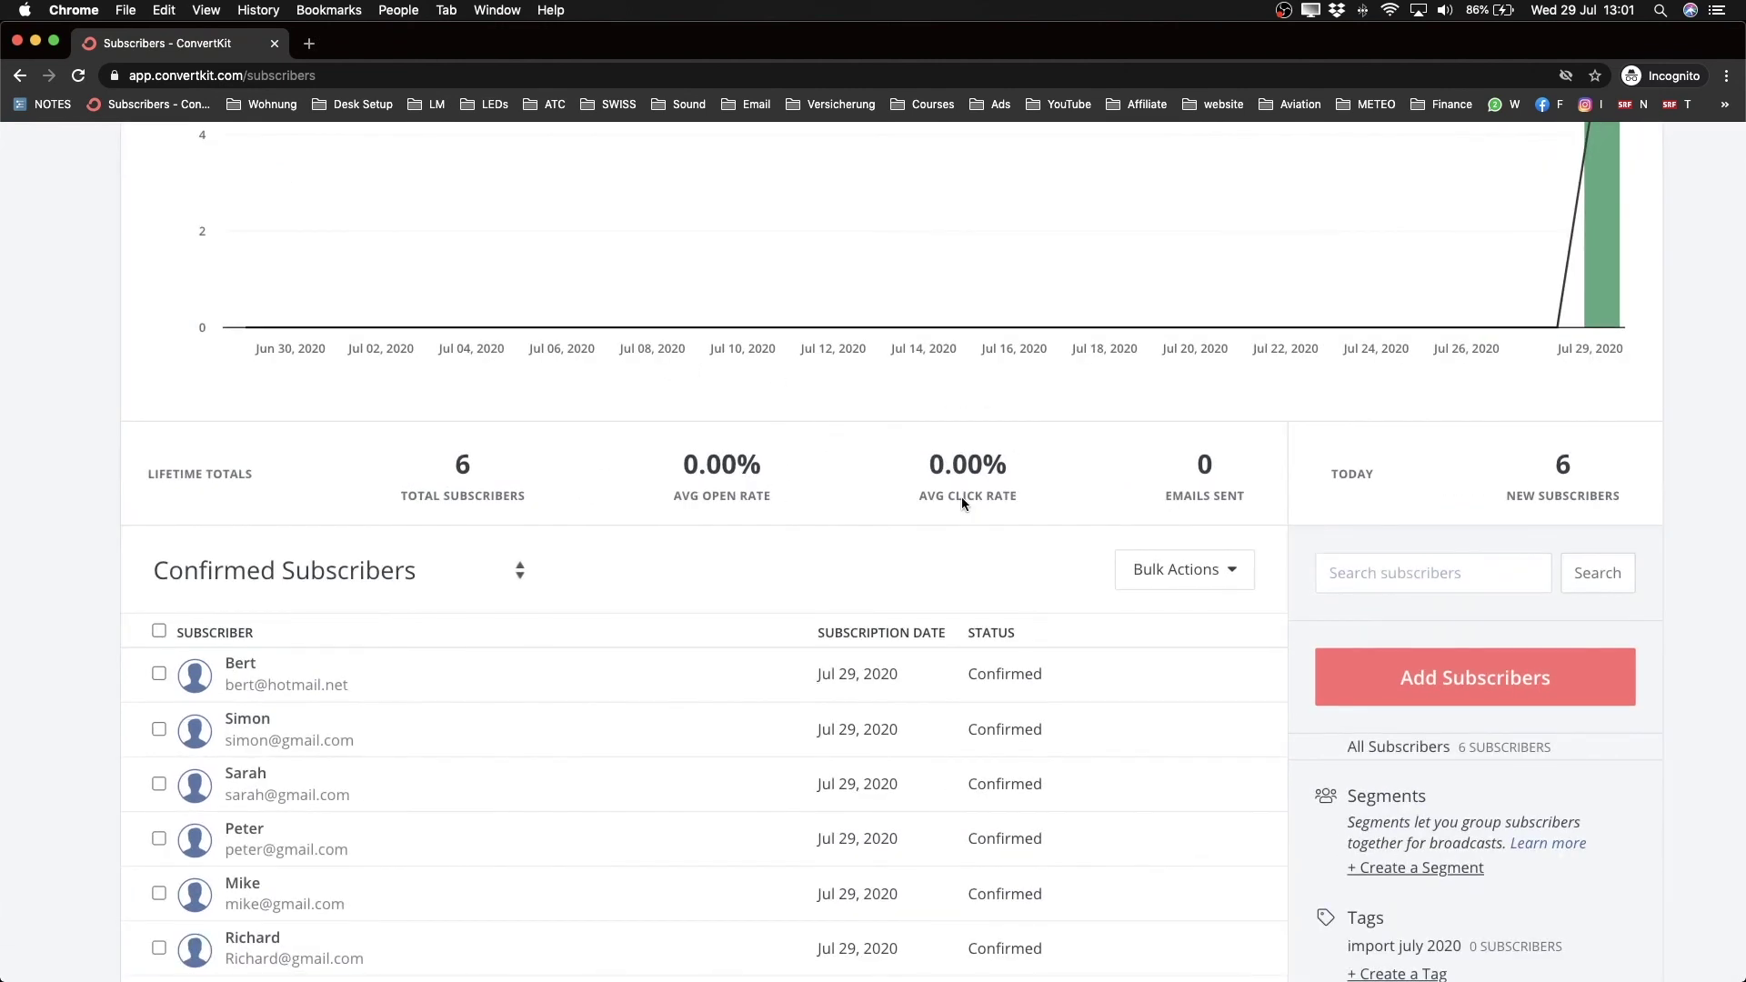